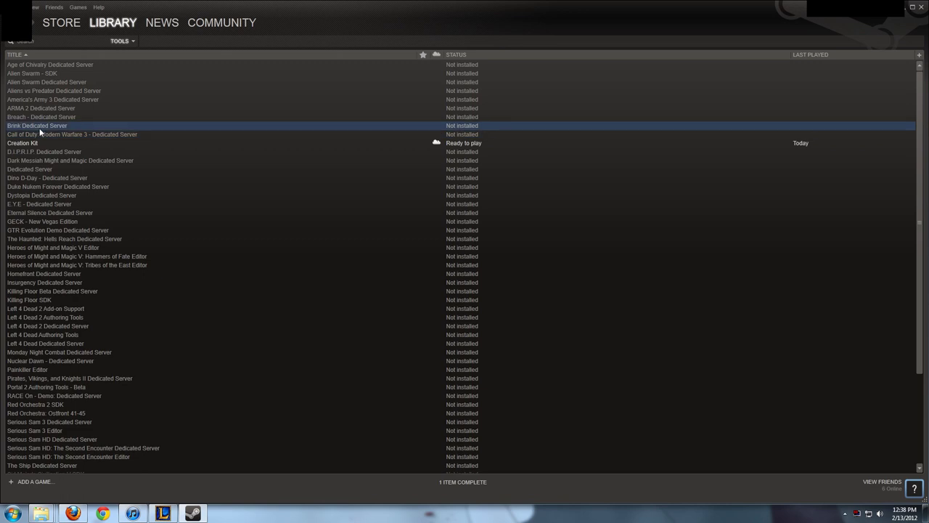
Step: Select the Creation Kit entry in the library's tools list
drag(39, 128, 61, 100)
click(28, 153)
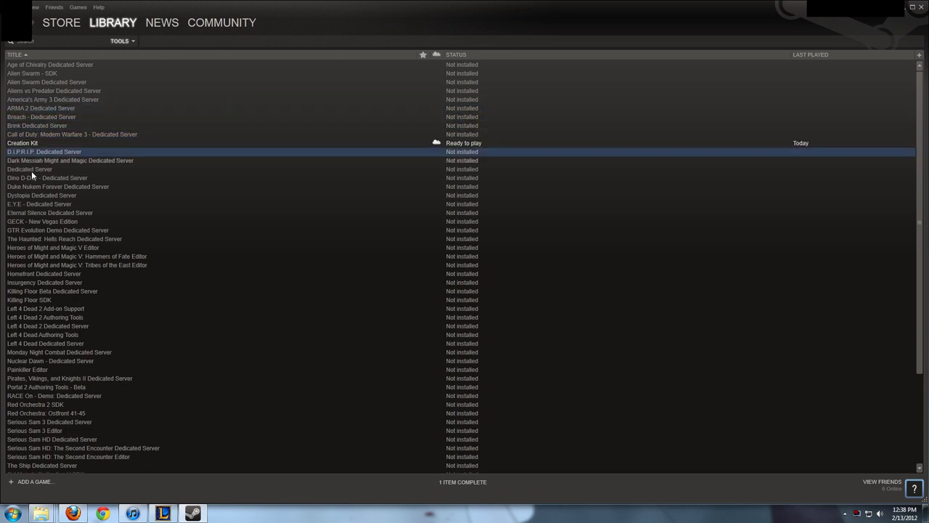
click(45, 161)
click(43, 169)
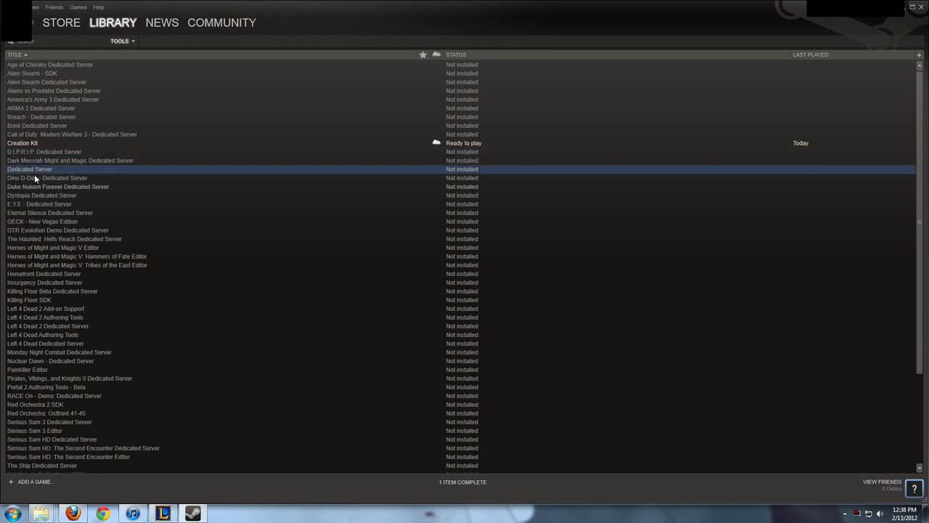
click(29, 143)
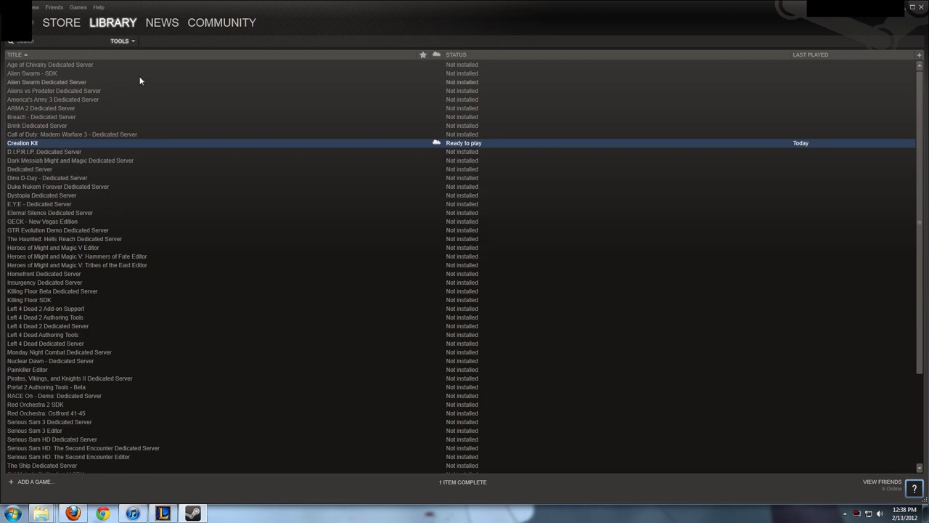
Step: Switch the library to all games and back to the tools list, and select Creation Kit
click(120, 42)
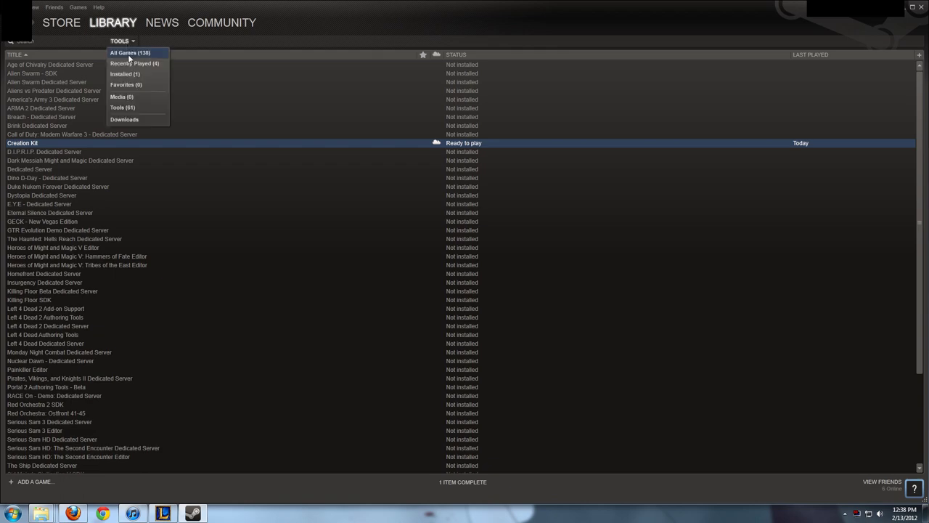
click(129, 56)
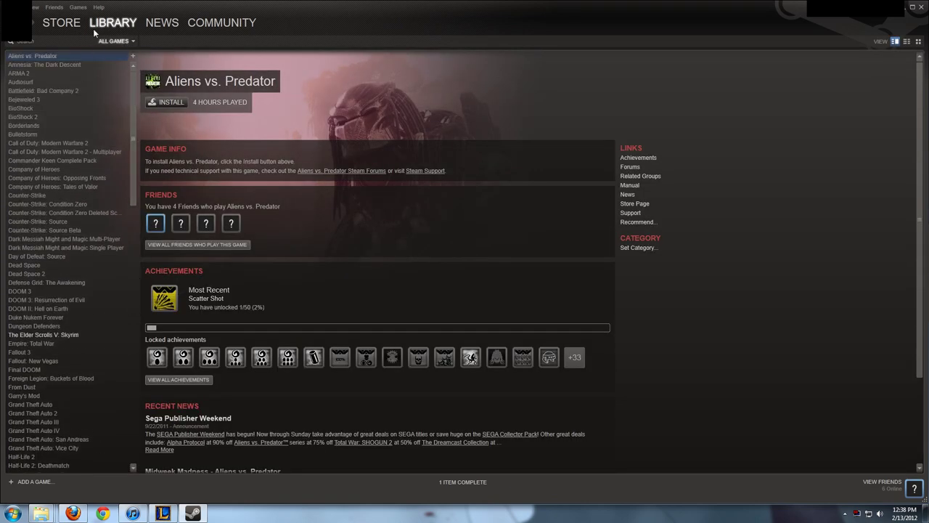
click(34, 7)
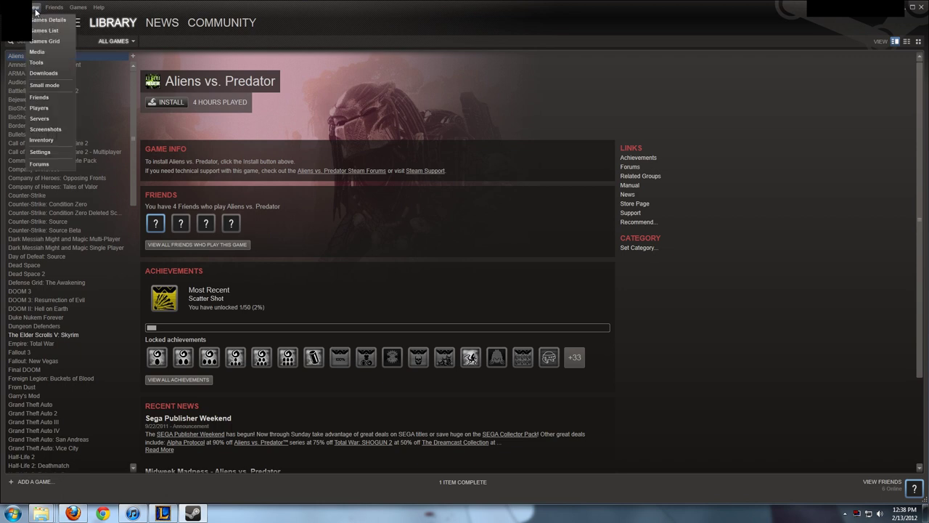
click(43, 63)
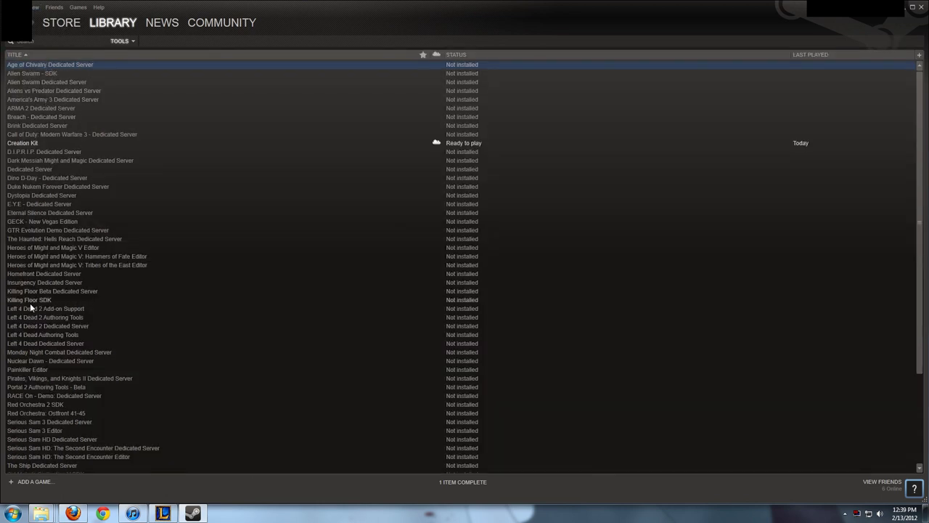
click(21, 143)
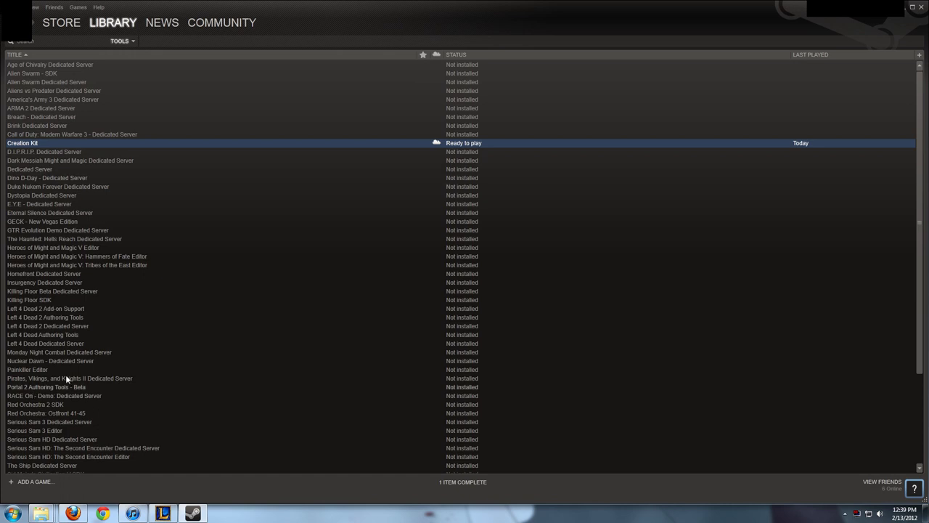
Step: Launch Creation Kit from the library's tools list
scroll(91, 346, down, 5)
scroll(91, 346, up, 5)
drag(29, 145, 51, 65)
click(36, 145)
scroll(56, 272, down, 4)
scroll(81, 304, up, 4)
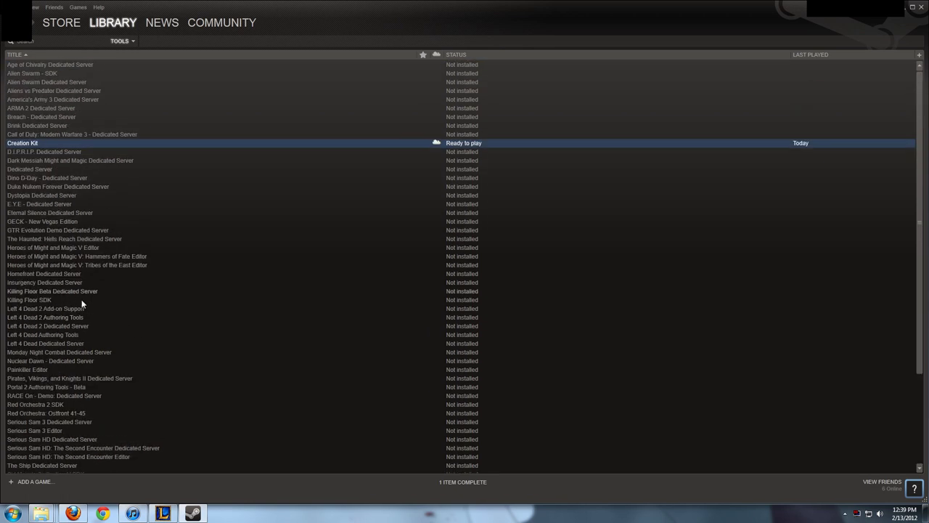
right_click(26, 148)
click(36, 149)
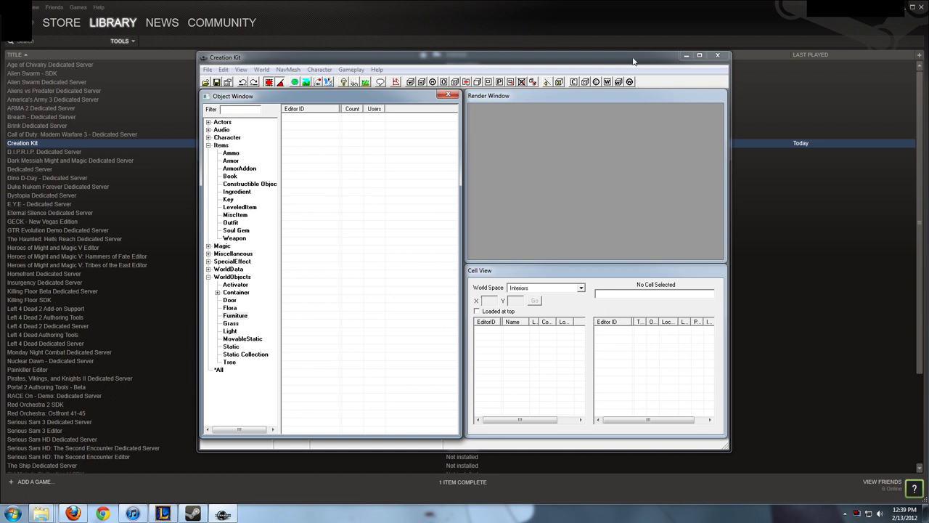
click(633, 62)
drag(633, 60, 633, 61)
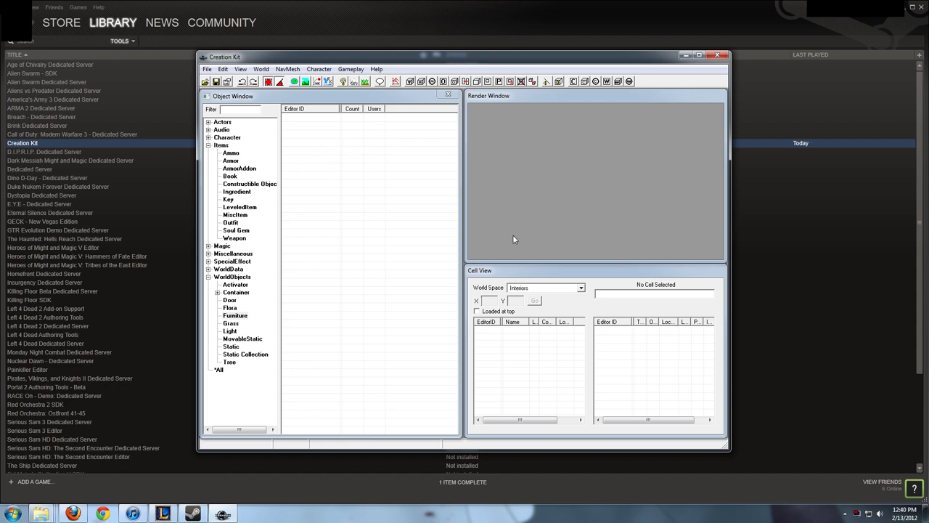
Step: Load the master file Skyrim.esm as the editor's data
click(209, 70)
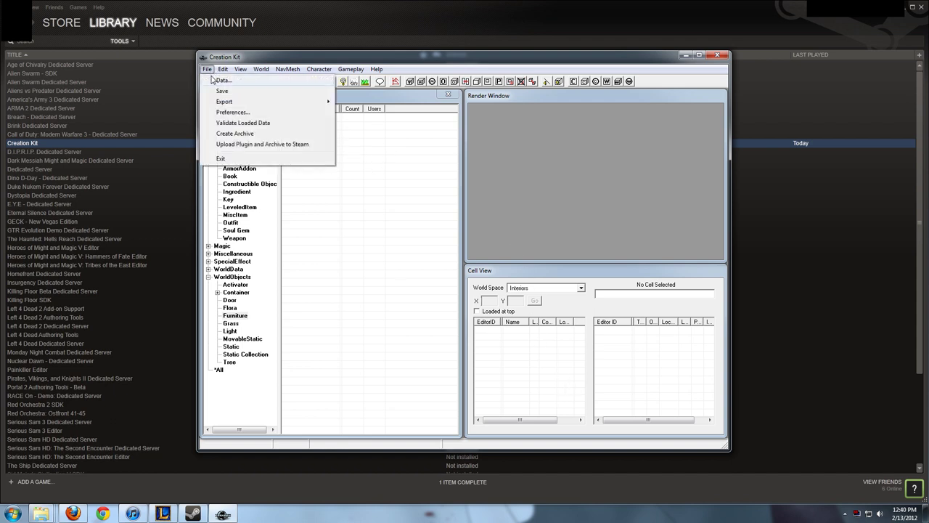
click(218, 80)
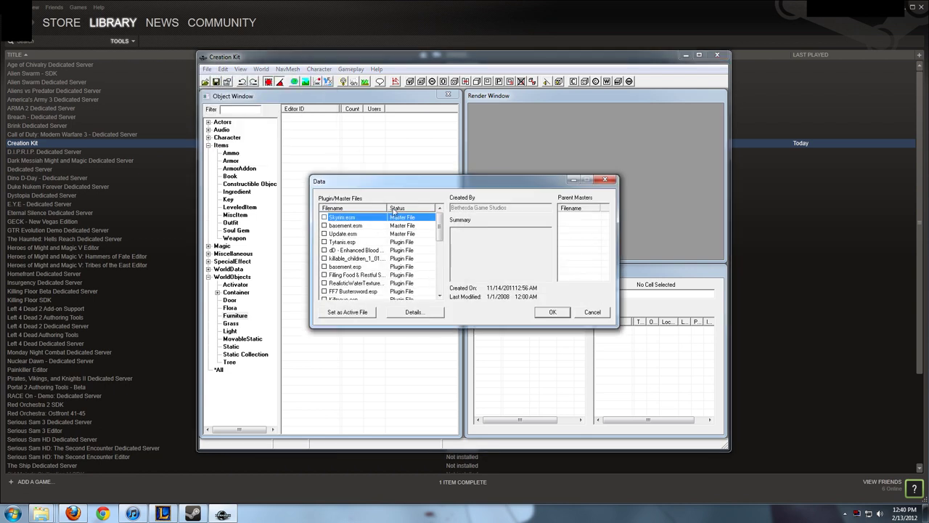
mouse_move(439, 225)
mouse_down()
mouse_move(438, 282)
mouse_move(439, 220)
mouse_move(440, 280)
mouse_move(437, 227)
mouse_up()
click(334, 235)
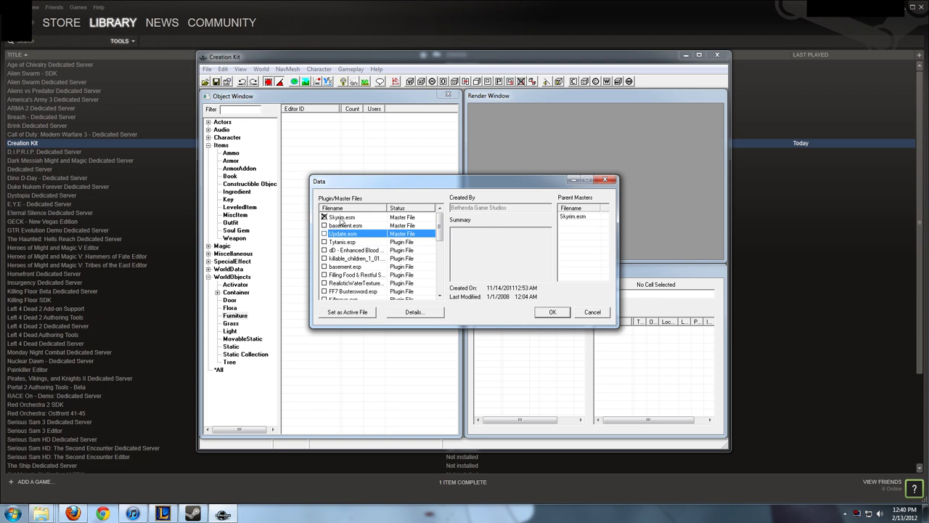
click(343, 218)
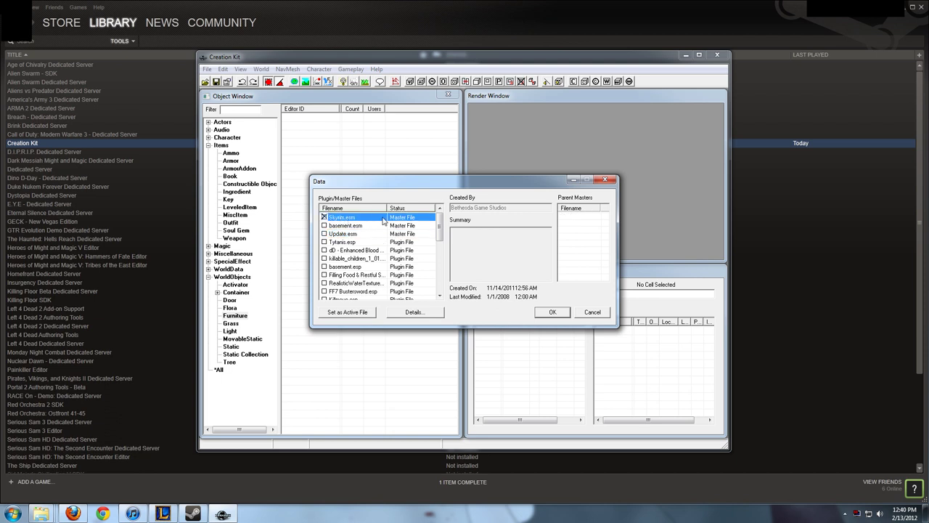
click(552, 312)
click(553, 304)
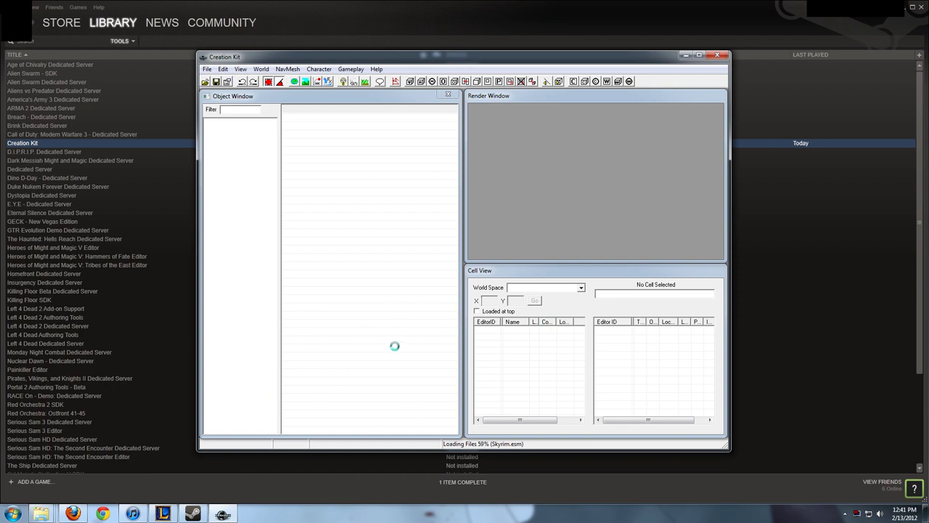
Step: Switch to Windows Explorer and maximize the window of the skyrim folder inside Fraps videos
click(45, 513)
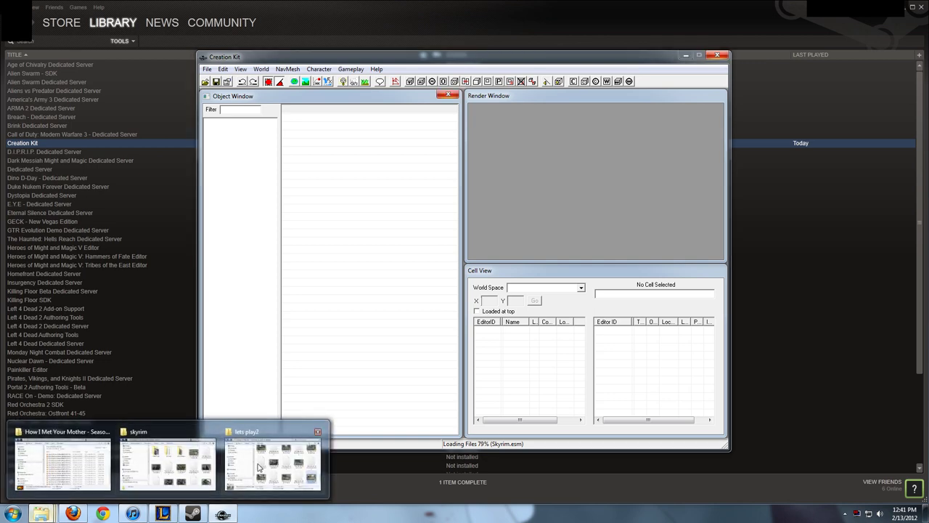
click(189, 452)
scroll(435, 232, down, 3)
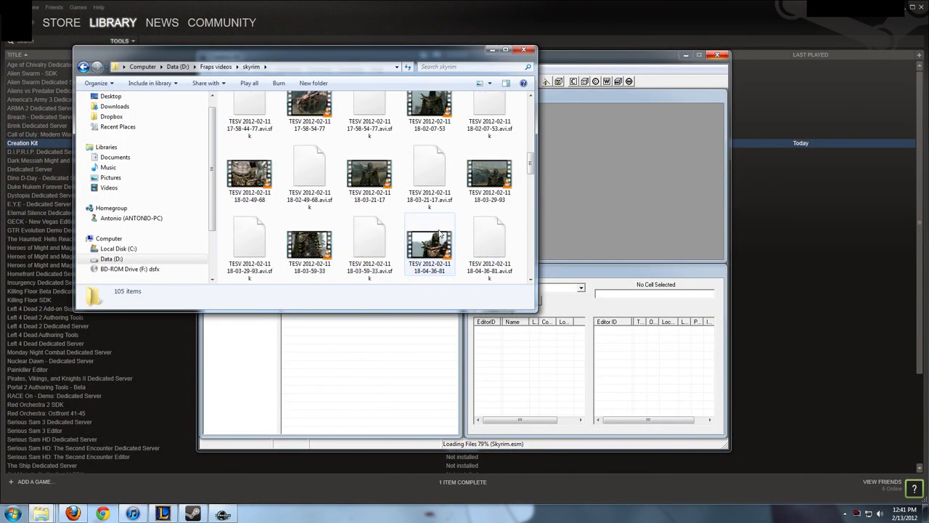
drag(440, 56, 449, 61)
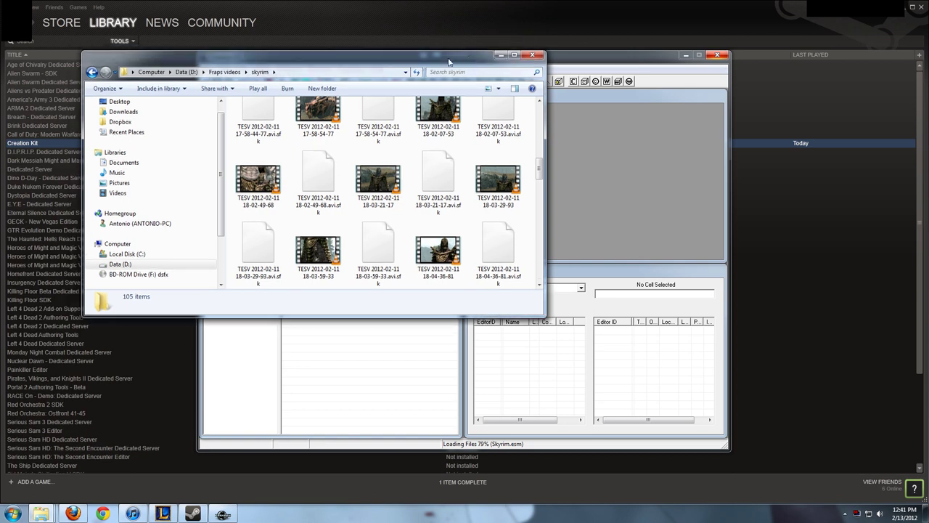
click(514, 56)
click(421, 161)
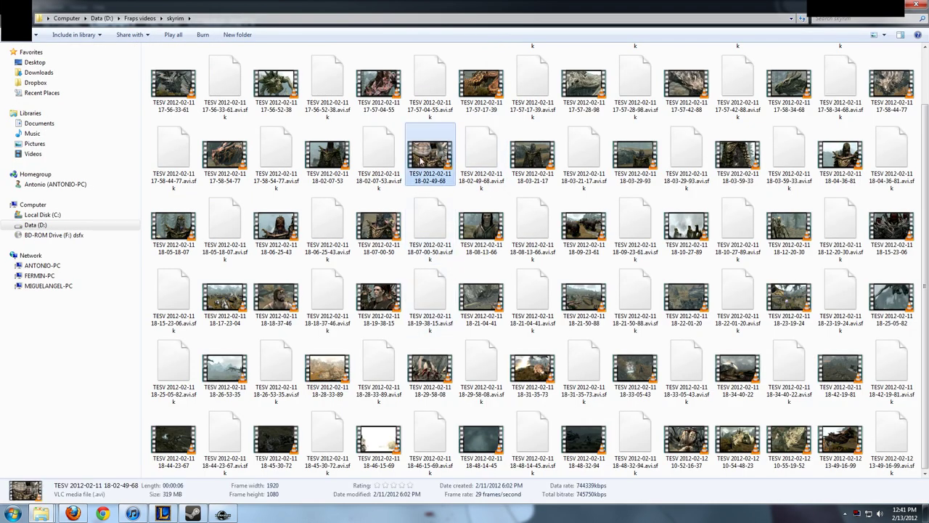
scroll(421, 161, up, 2)
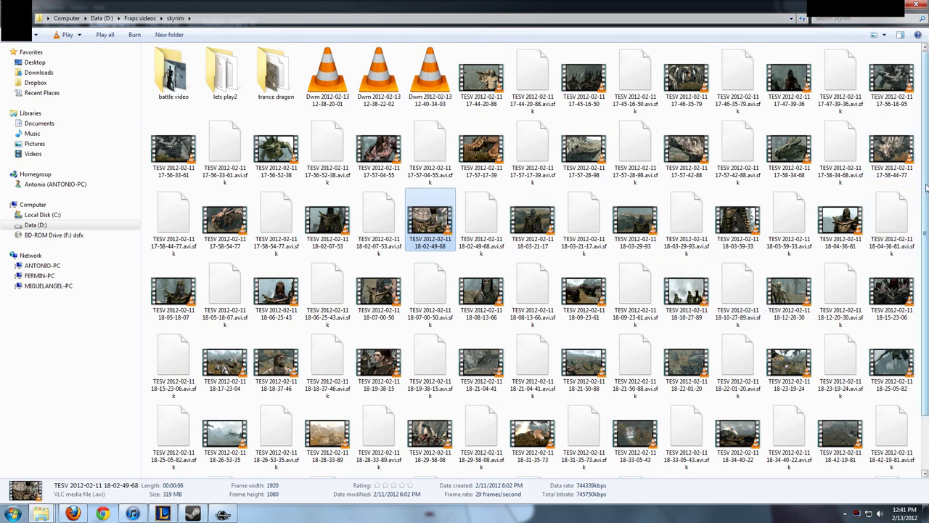
scroll(899, 263, down, 1)
click(430, 383)
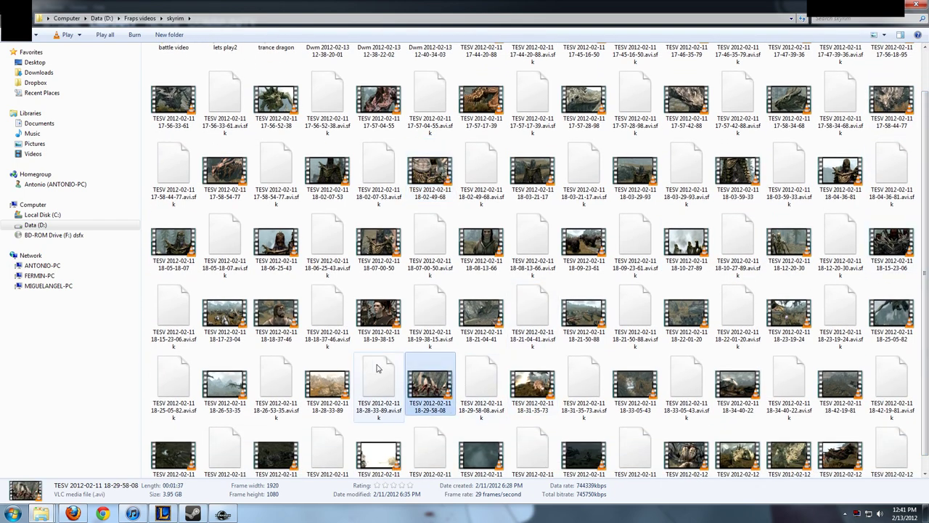
double_click(784, 312)
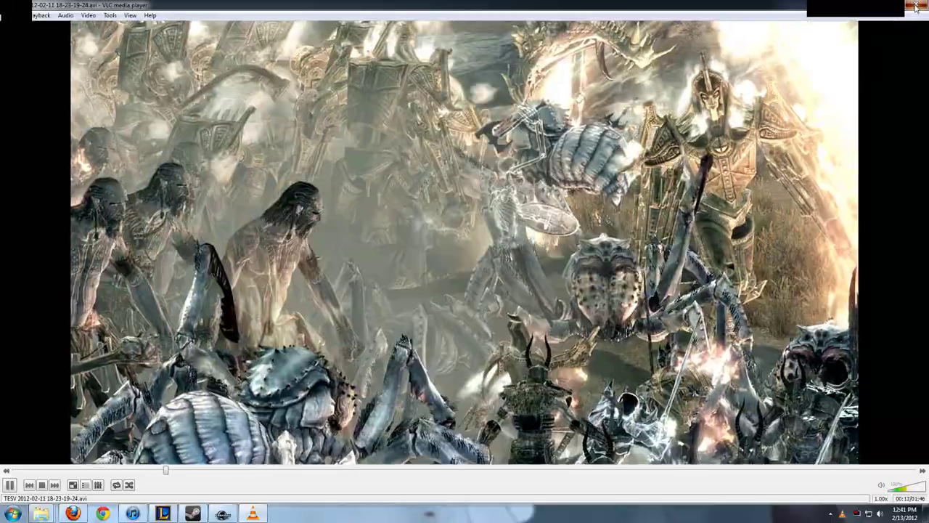
click(916, 6)
Step: Look over the remaining clips in the skyrim folder and switch back to Creation Kit
scroll(895, 279, down, 1)
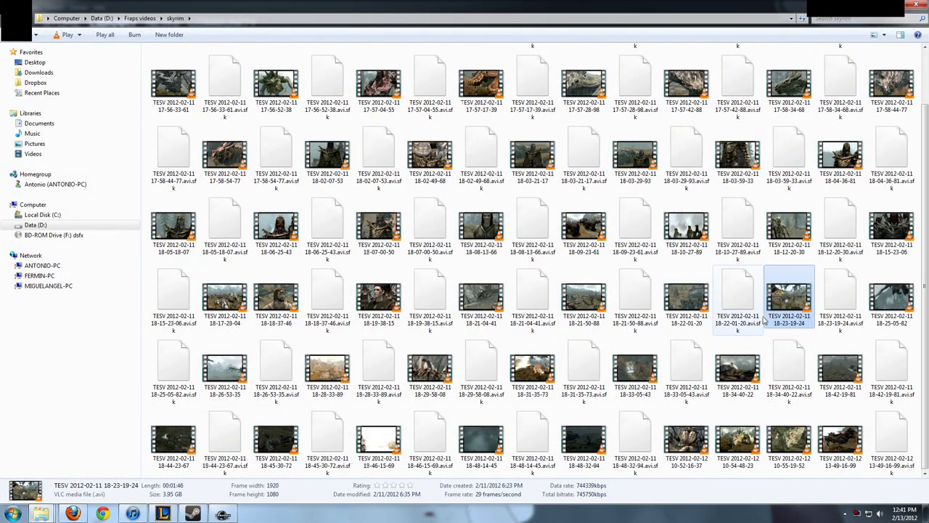
click(893, 294)
click(840, 439)
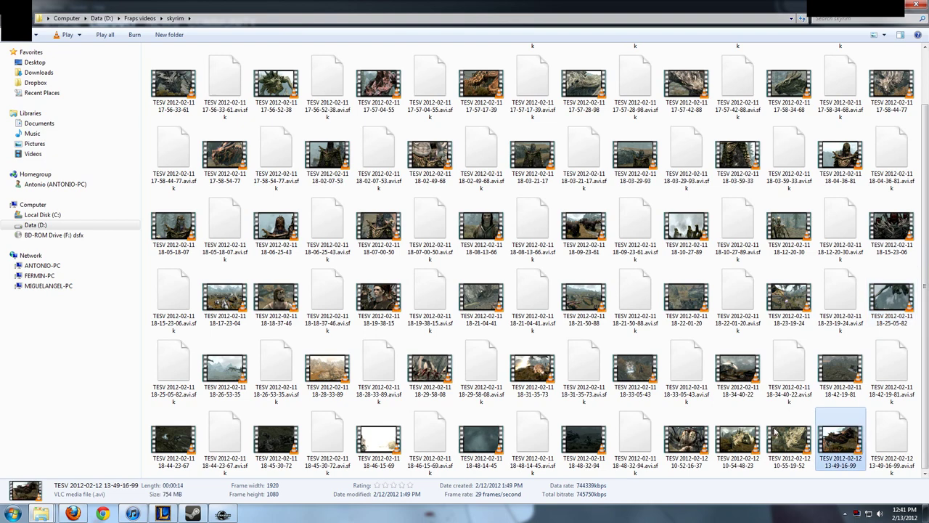
click(225, 515)
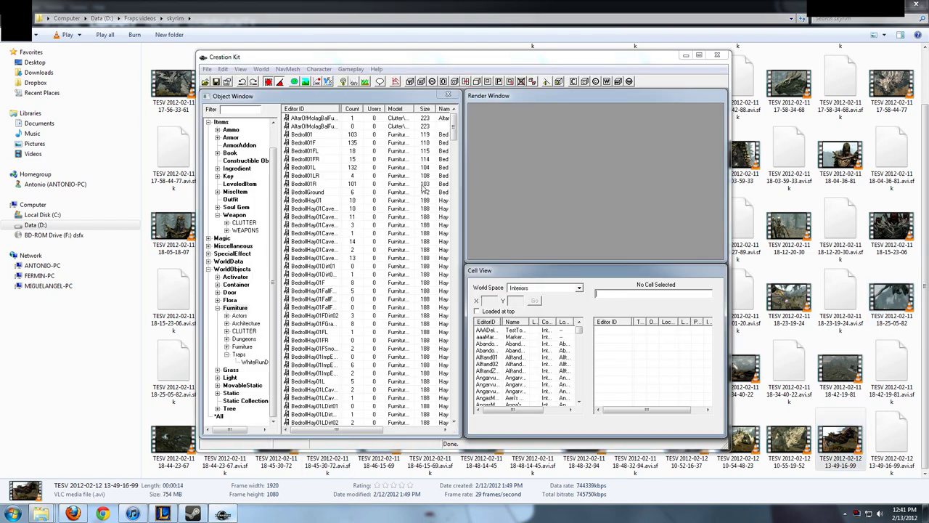
mouse_move(552, 63)
mouse_down()
mouse_move(522, 42)
mouse_move(549, 63)
mouse_up()
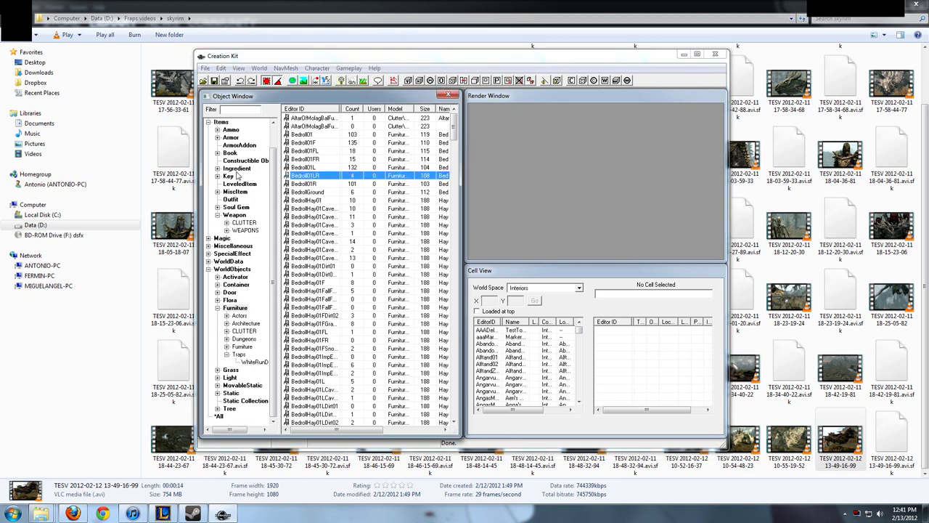
Step: Collapse the Furniture category in the Object Window and list the objects of the Book category
scroll(274, 138, up, 1)
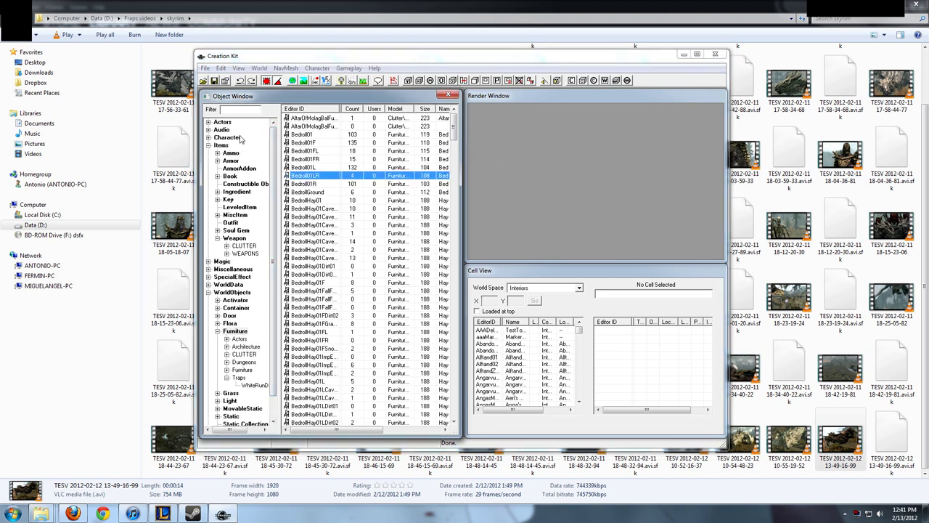
scroll(247, 218, down, 1)
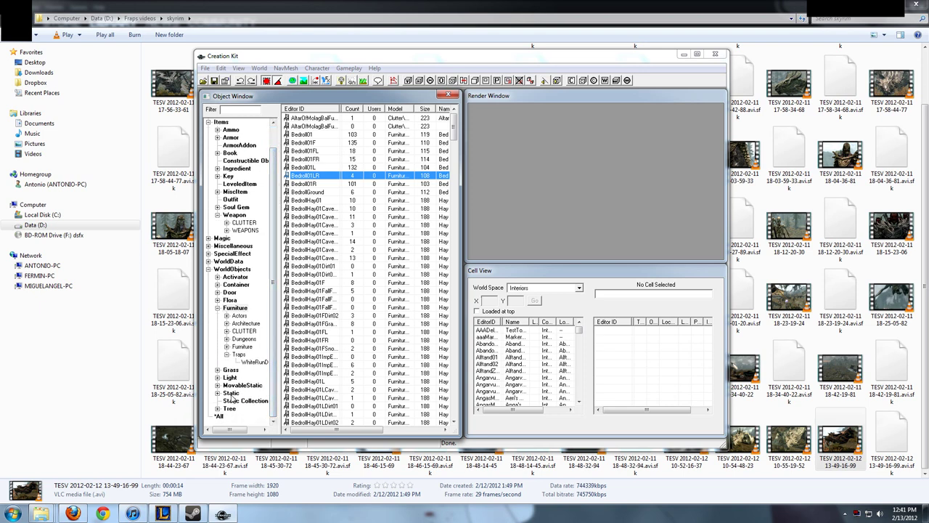
double_click(231, 308)
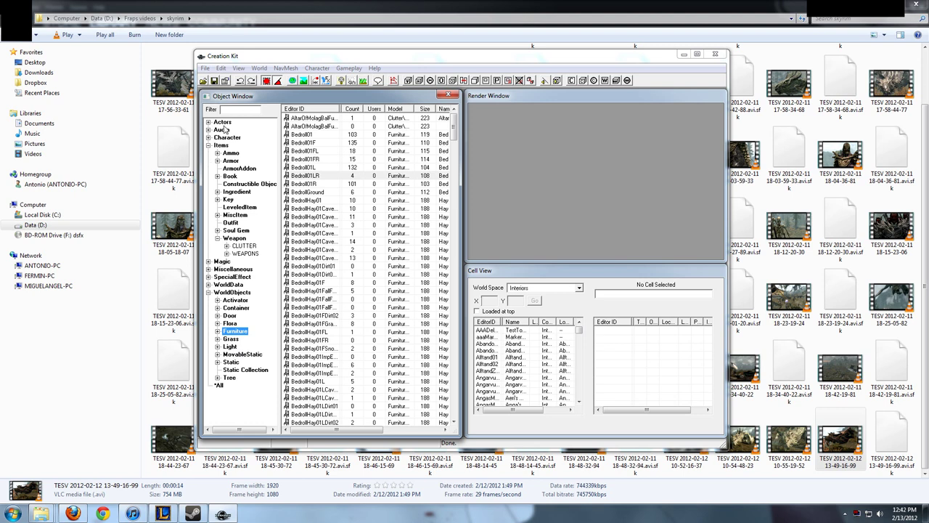
click(229, 176)
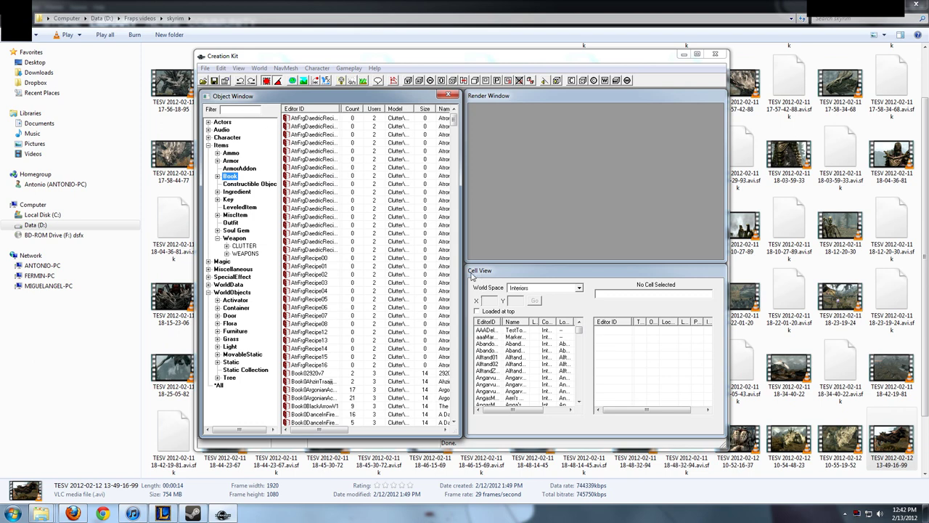
Step: Find the interior cell WhiterunBreezehome in the Cell View and load it, accepting all warnings
drag(579, 331, 578, 388)
click(500, 356)
scroll(499, 356, up, 2)
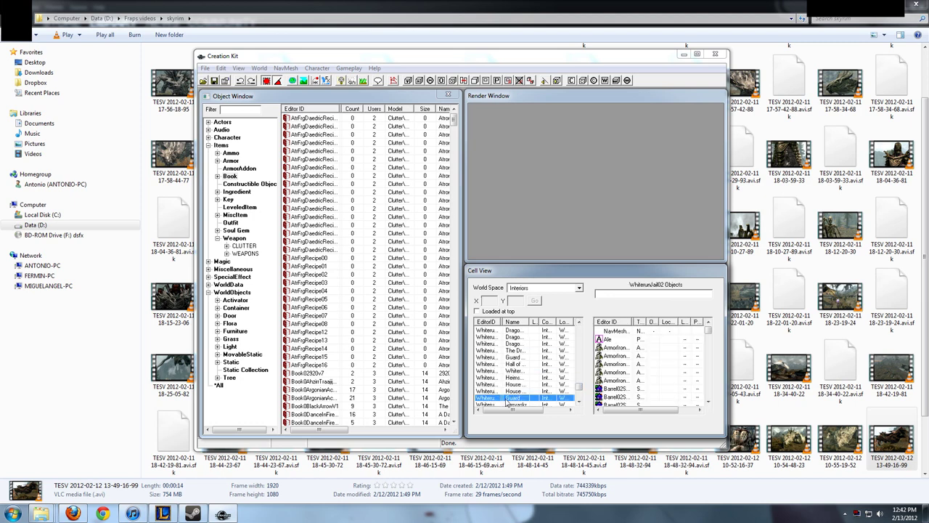
click(496, 390)
scroll(495, 384, up, 2)
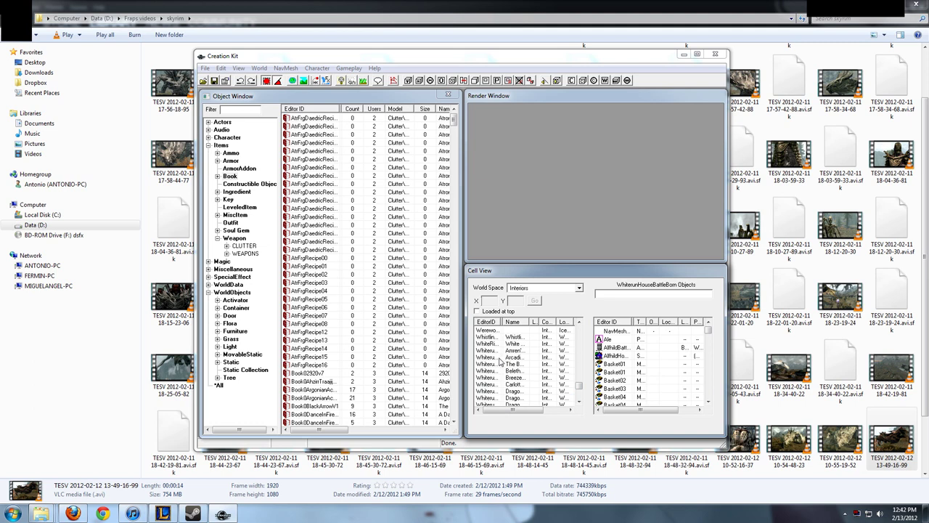
click(495, 358)
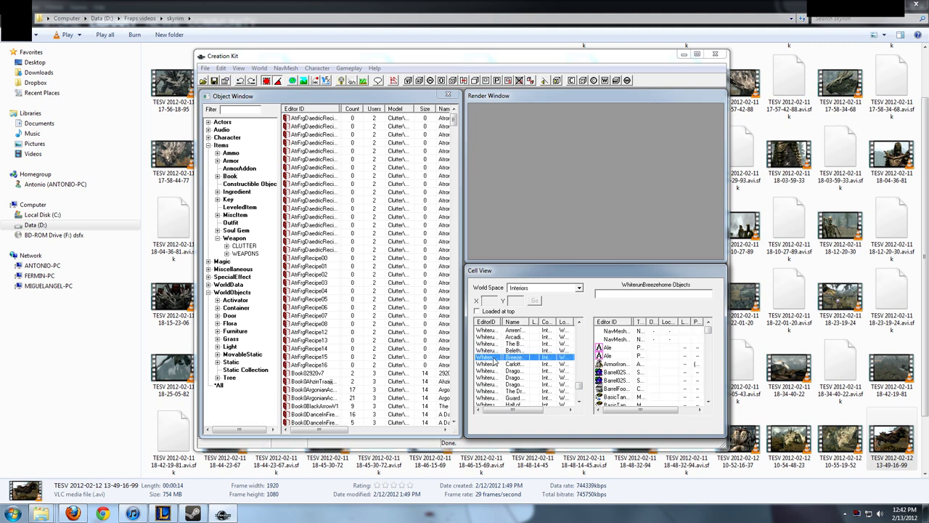
click(552, 304)
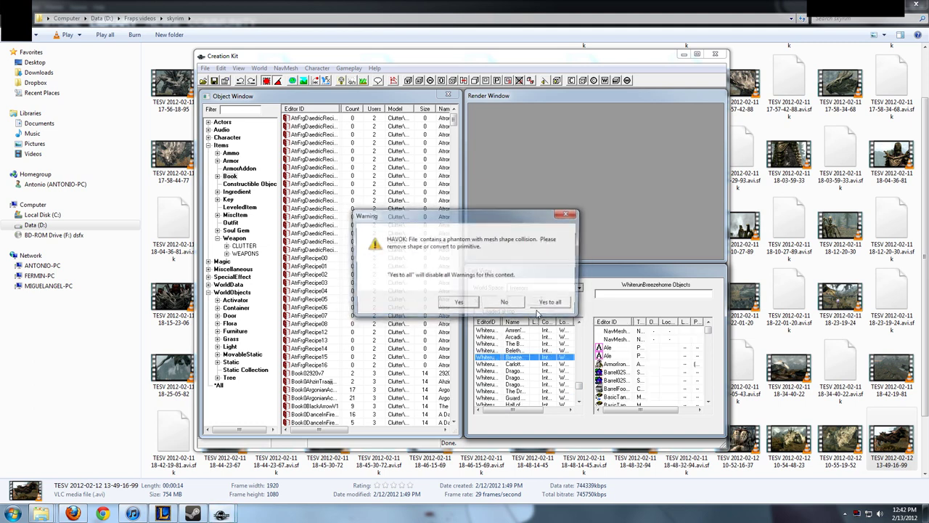
Step: Accept the remaining loading warnings and look around the WhiterunBreezehome interior
click(551, 304)
click(553, 308)
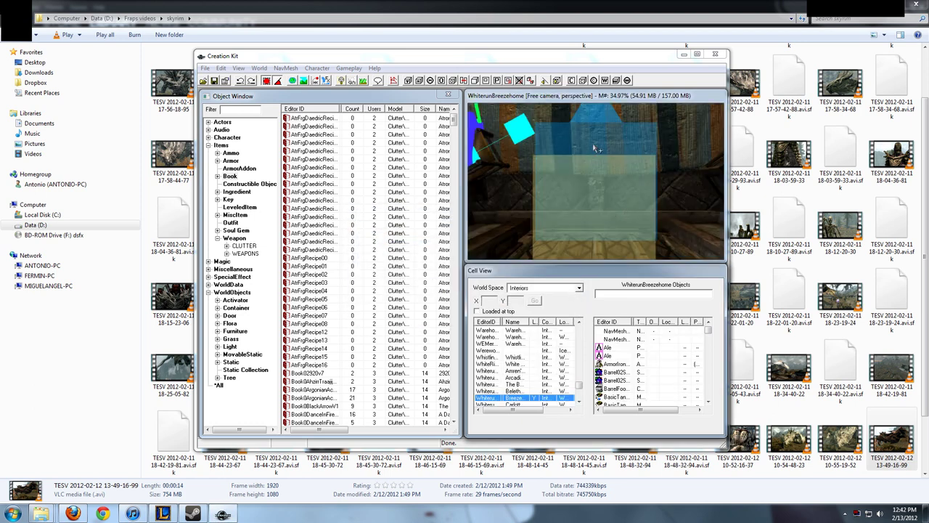
scroll(599, 164, down, 6)
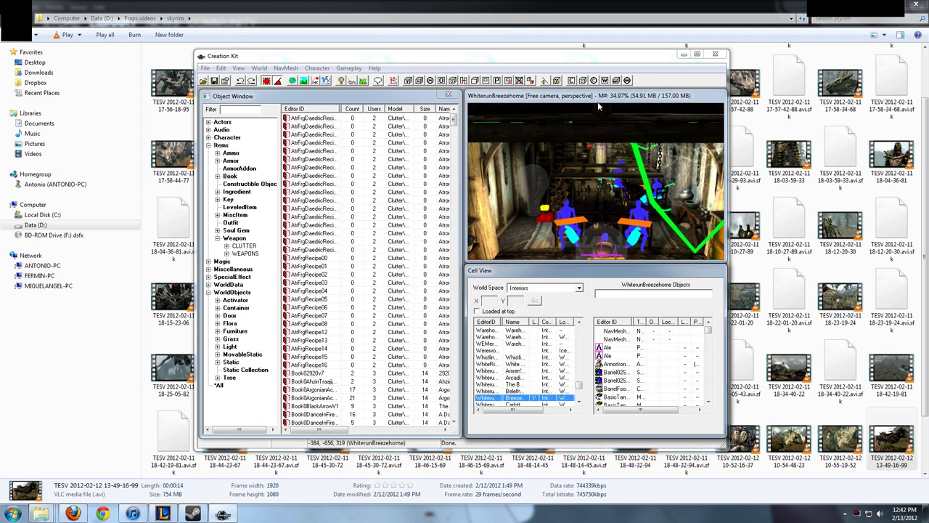
middle_drag(620, 185, 570, 191)
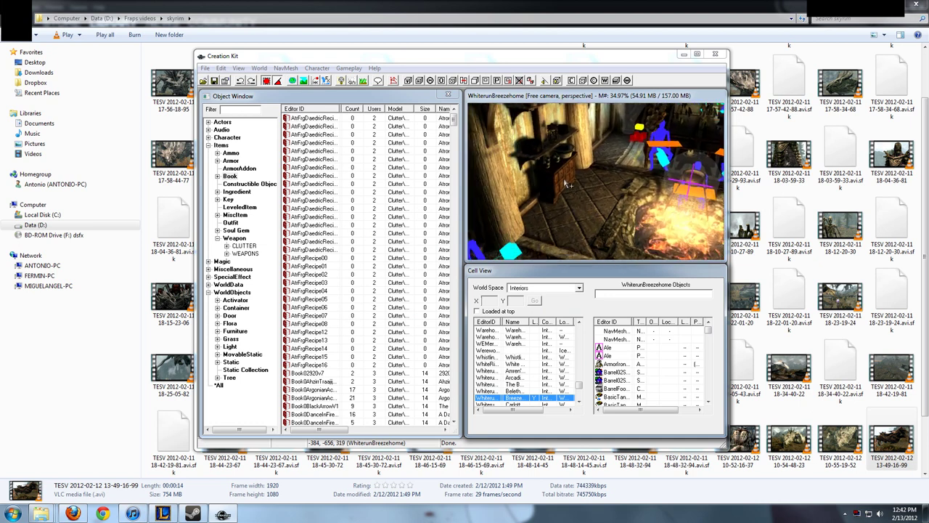
Step: Shift the wooden cupboard beneath the wall shelves slightly across the floor and inspect its placement
click(566, 185)
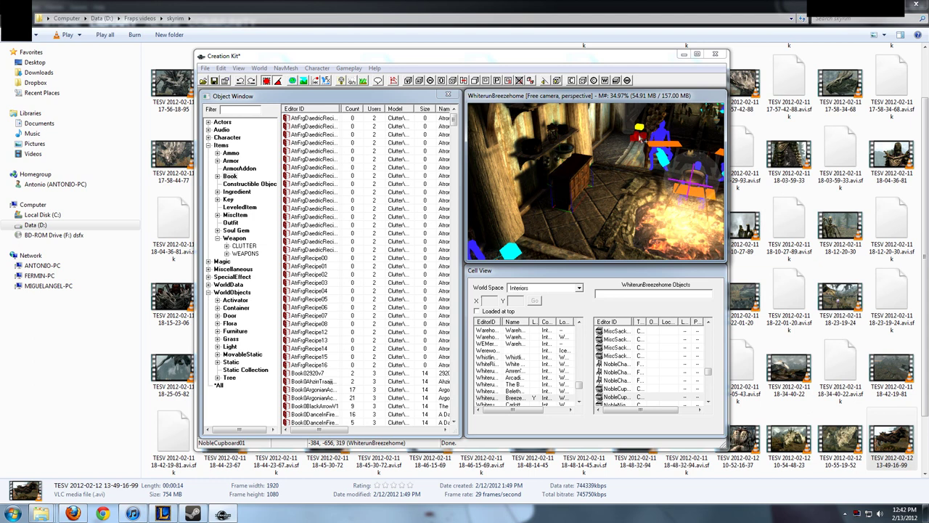
key(f)
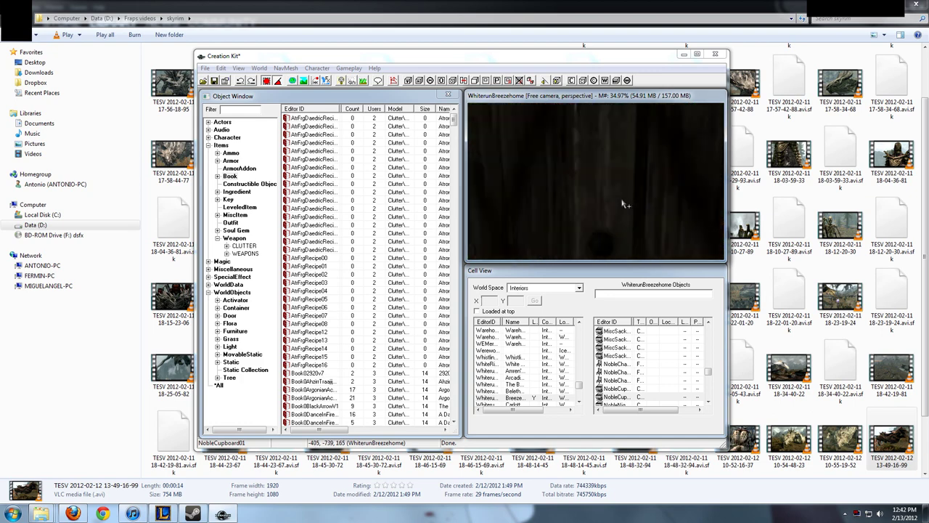
shift+middle_drag(580, 206, 606, 214)
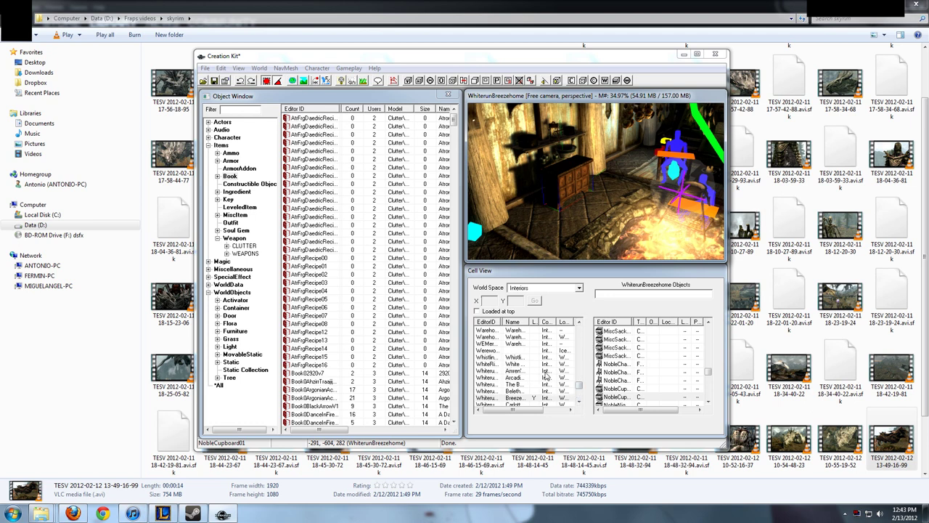
Step: Find the interior cell UnownedCell in the Cell View and load it
mouse_move(580, 385)
mouse_down()
mouse_move(580, 395)
mouse_move(580, 385)
mouse_up()
click(489, 331)
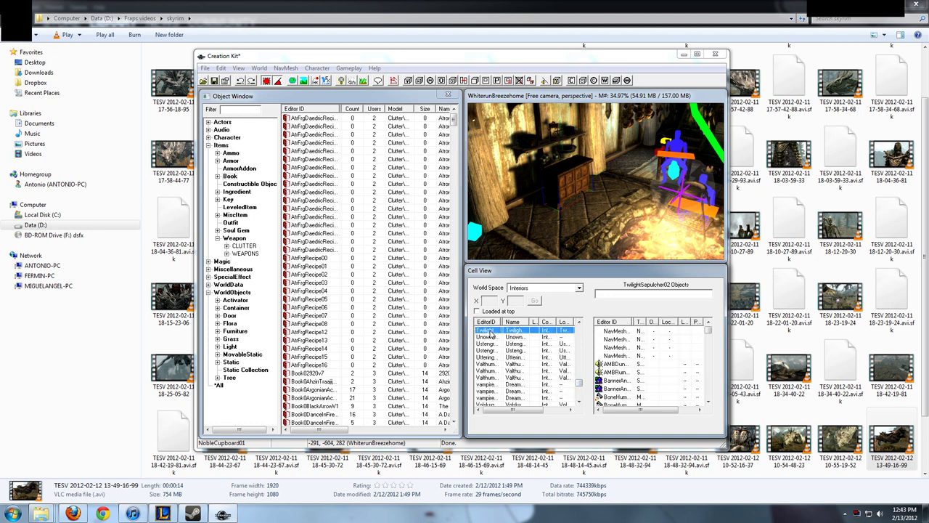
click(499, 338)
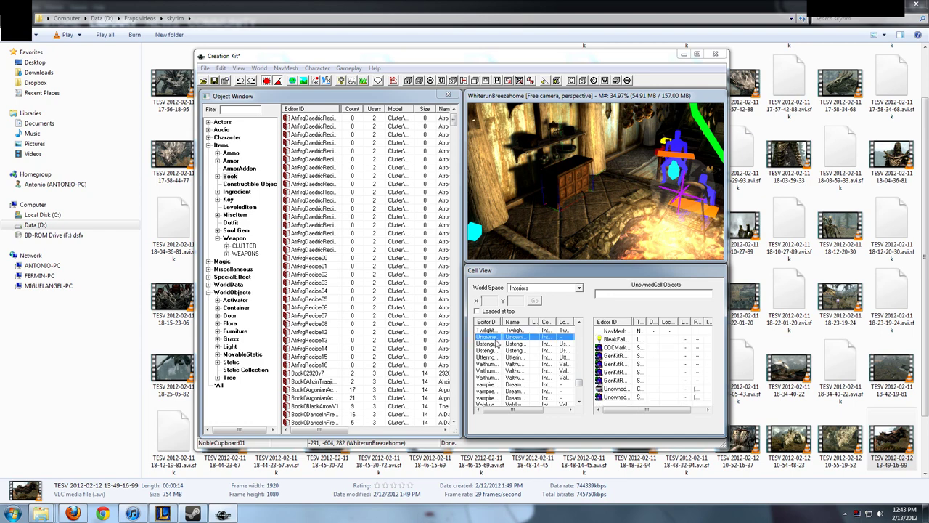
double_click(492, 339)
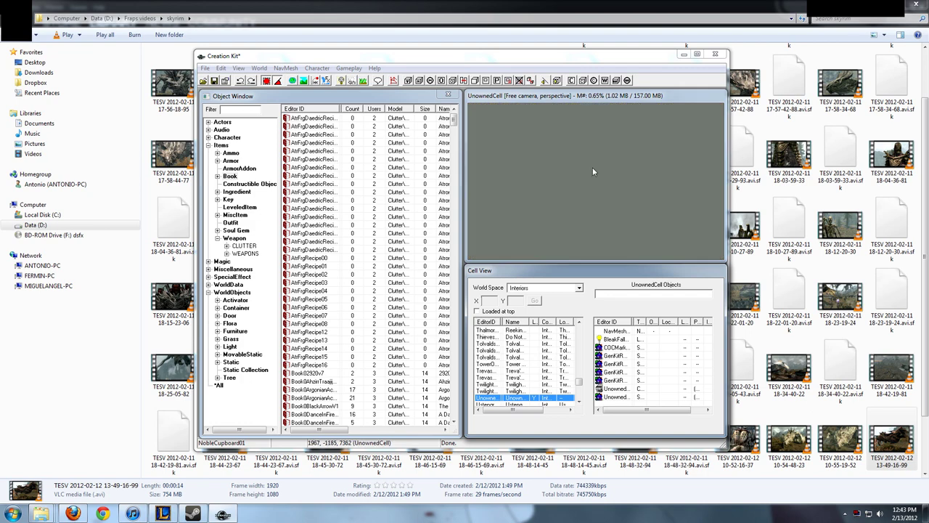
scroll(598, 195, down, 4)
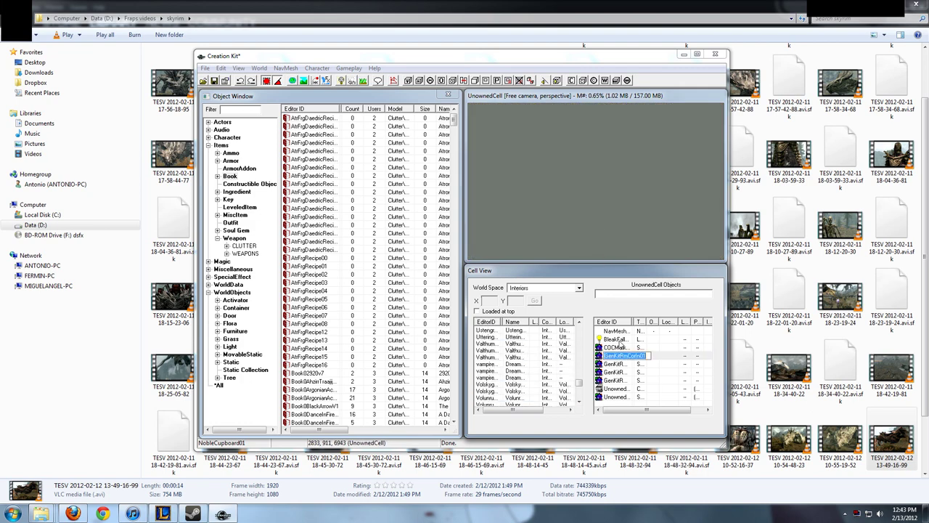
Step: Centre the view on the BleakFallsCandleLight01 light in UnownedCell and hide the markers in the stone room
double_click(615, 339)
shift+middle_drag(584, 239, 811, 208)
shift+middle_drag(583, 200, 602, 207)
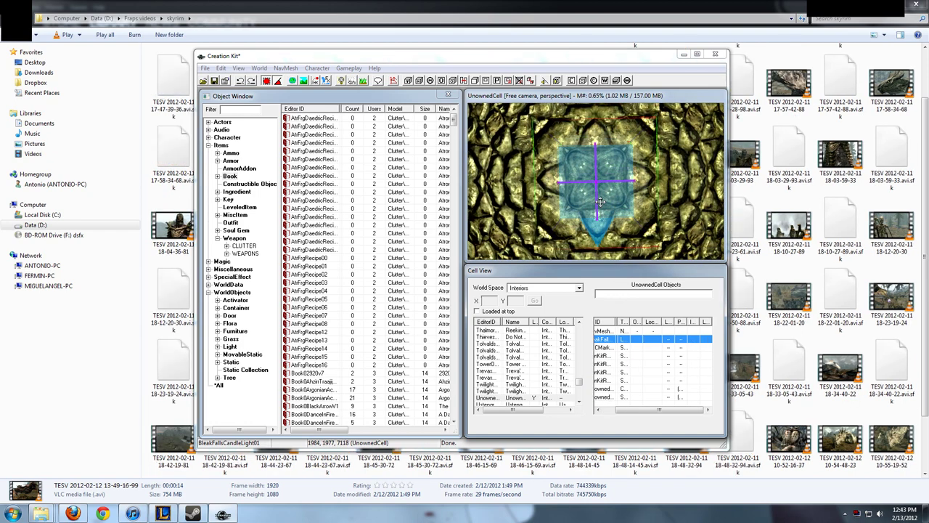
scroll(523, 195, down, 5)
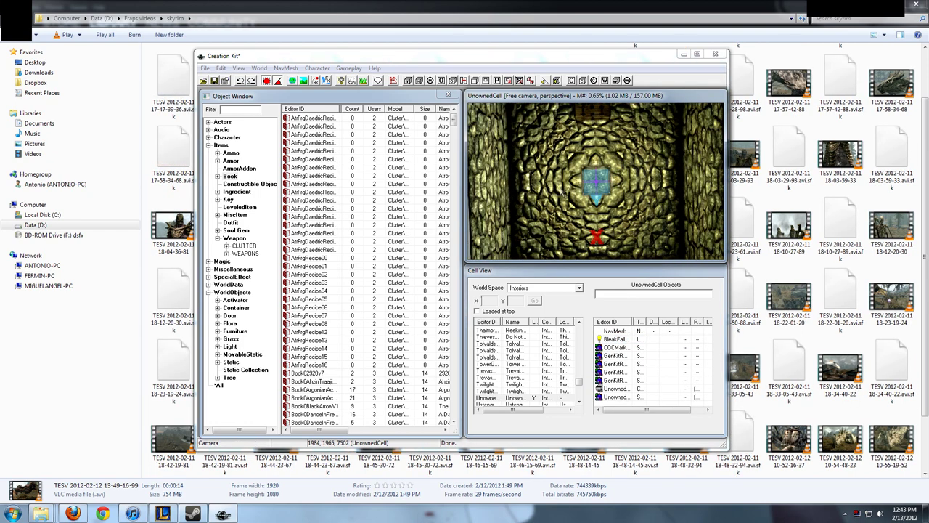
scroll(627, 223, down, 3)
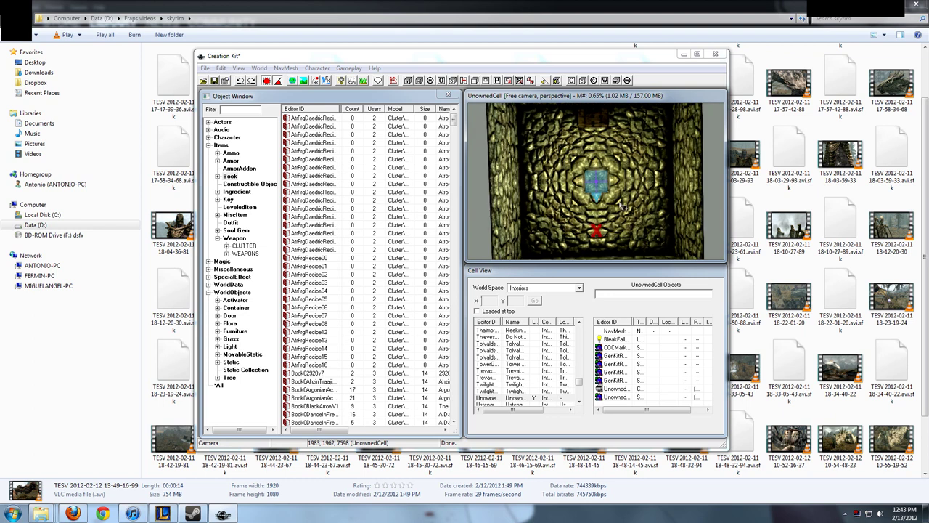
middle_drag(622, 208, 622, 202)
key(m)
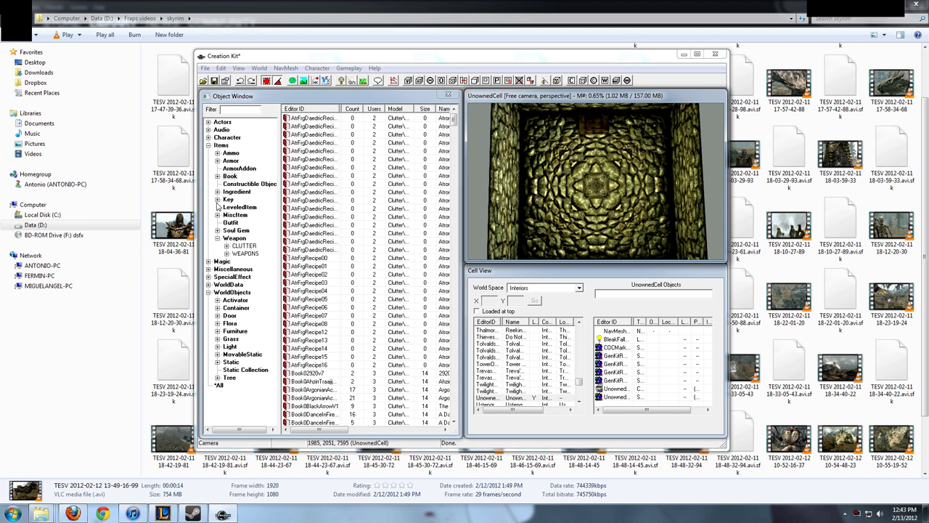
Step: Expand the Character category in the Object Window to review its subcategories, and collapse it again
click(227, 138)
double_click(229, 122)
double_click(228, 124)
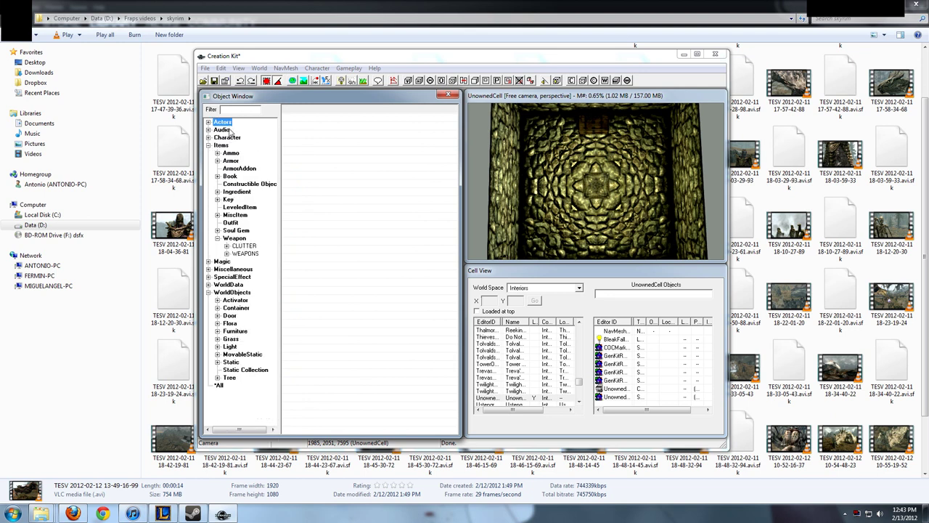
double_click(227, 137)
scroll(262, 297, down, 3)
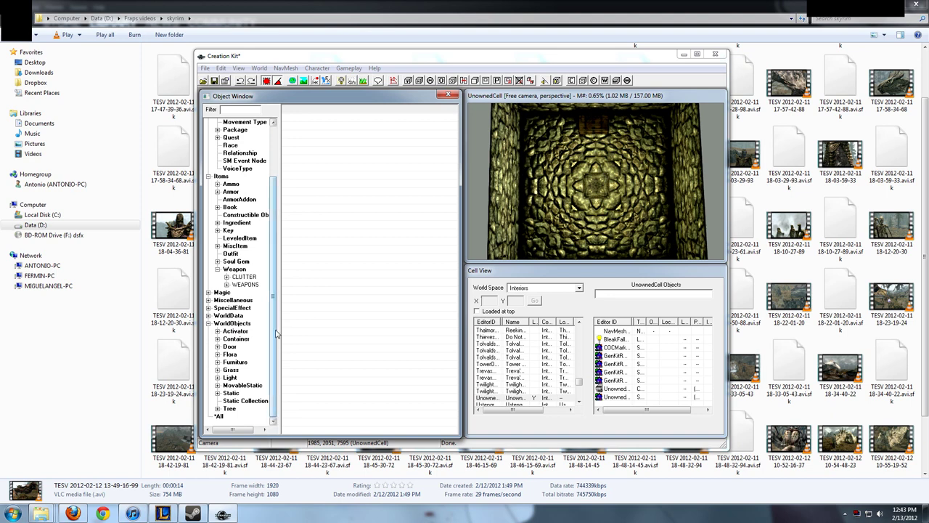
scroll(274, 334, up, 3)
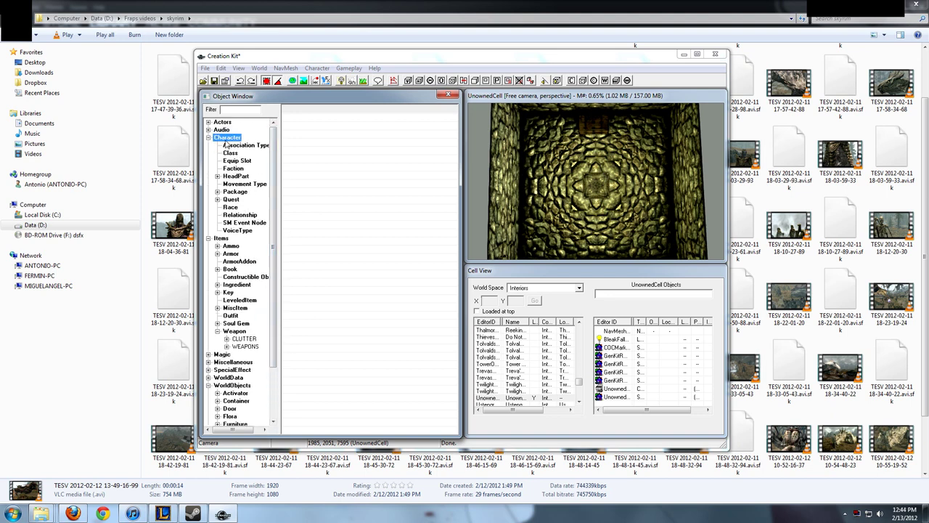
double_click(225, 140)
Step: Expand the Actors category and list the objects of its Actor subgroup
double_click(223, 122)
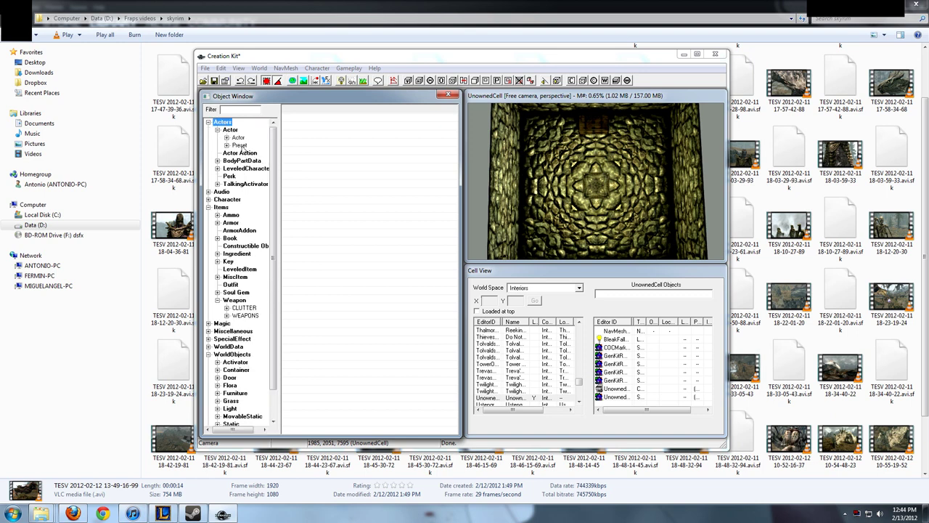
click(239, 138)
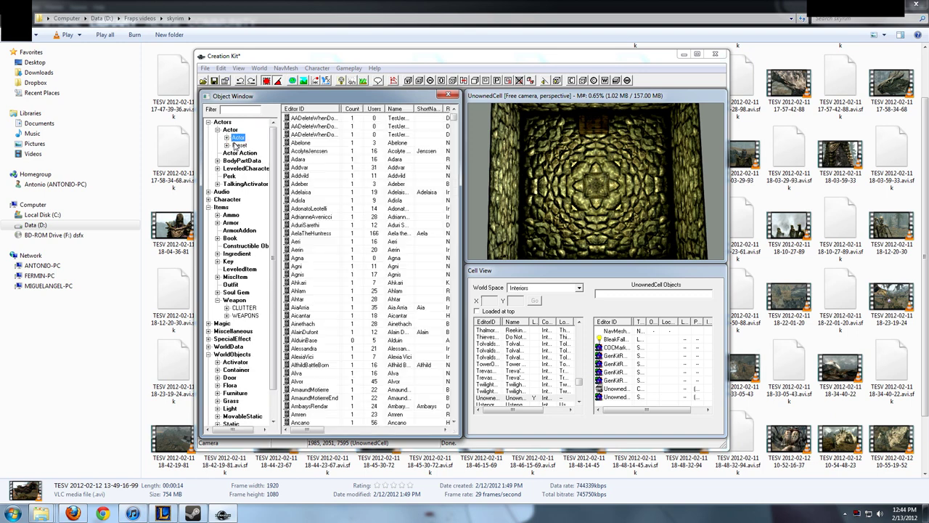
click(454, 124)
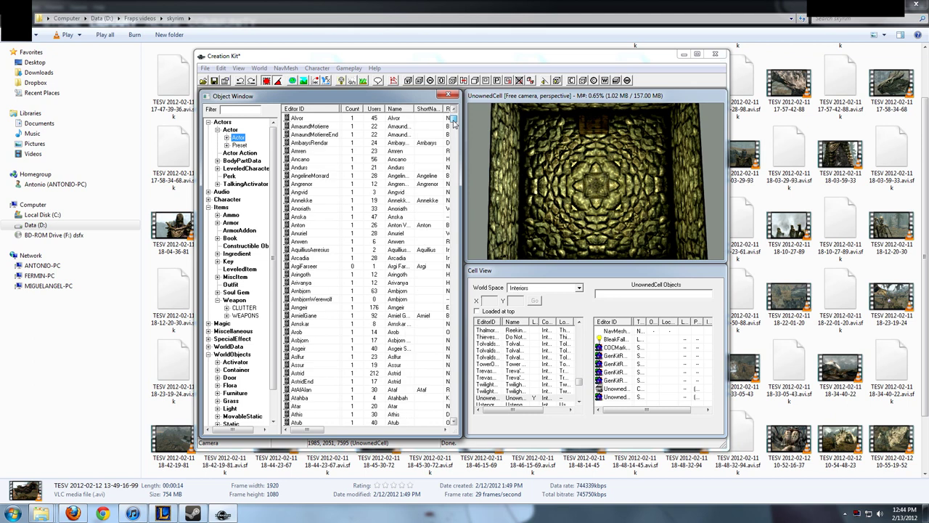
click(454, 121)
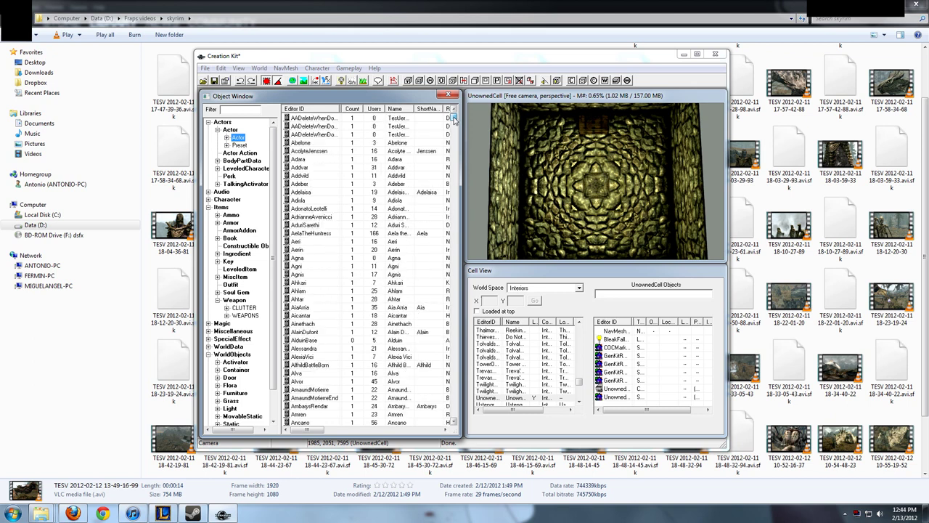
Step: Choose the actor Agni from the list and place her near the left wall of the stone room
click(305, 143)
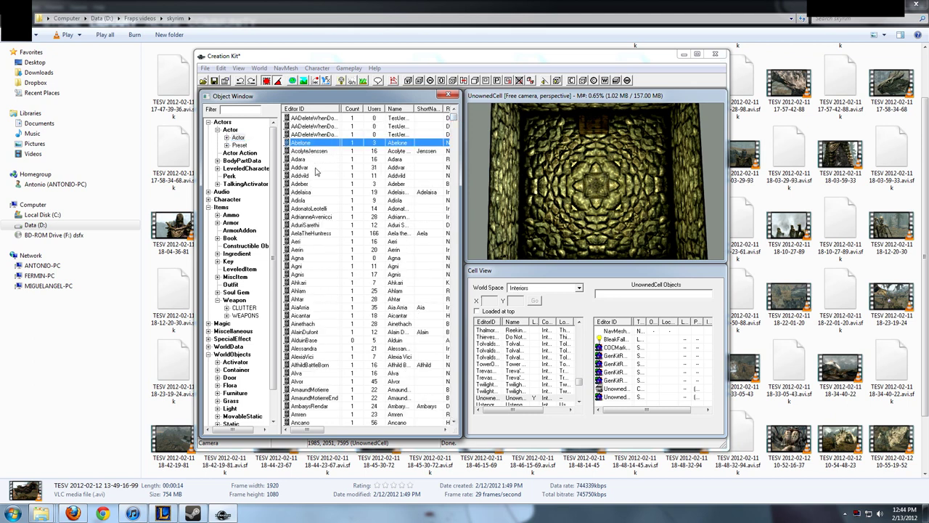
click(302, 267)
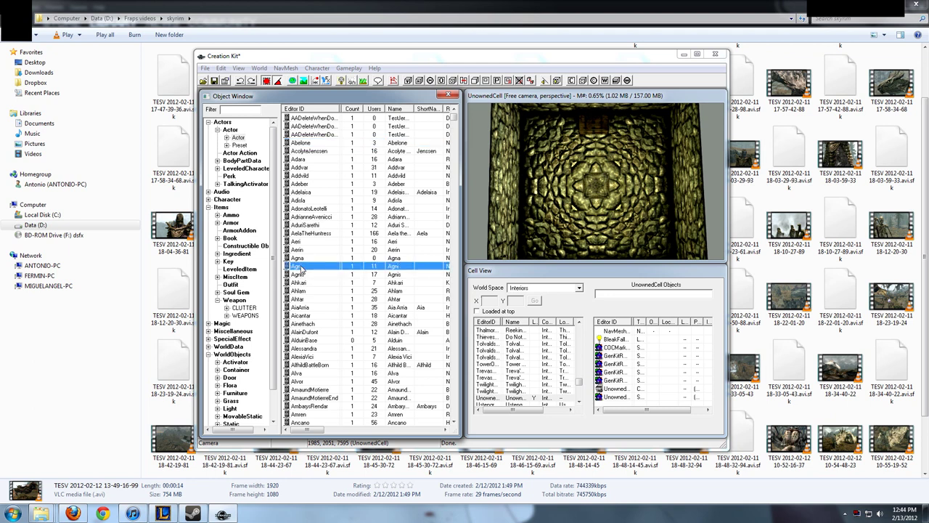
click(308, 380)
click(309, 372)
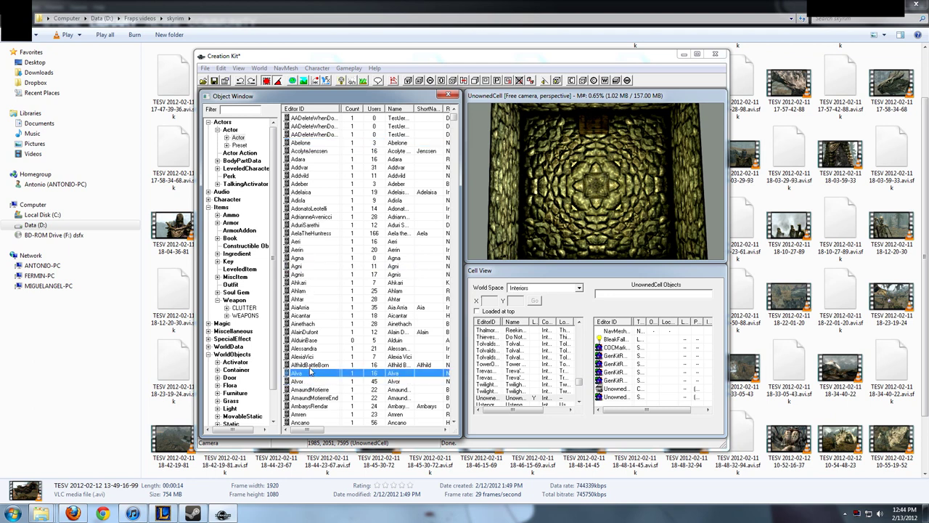
click(311, 357)
key(Up)
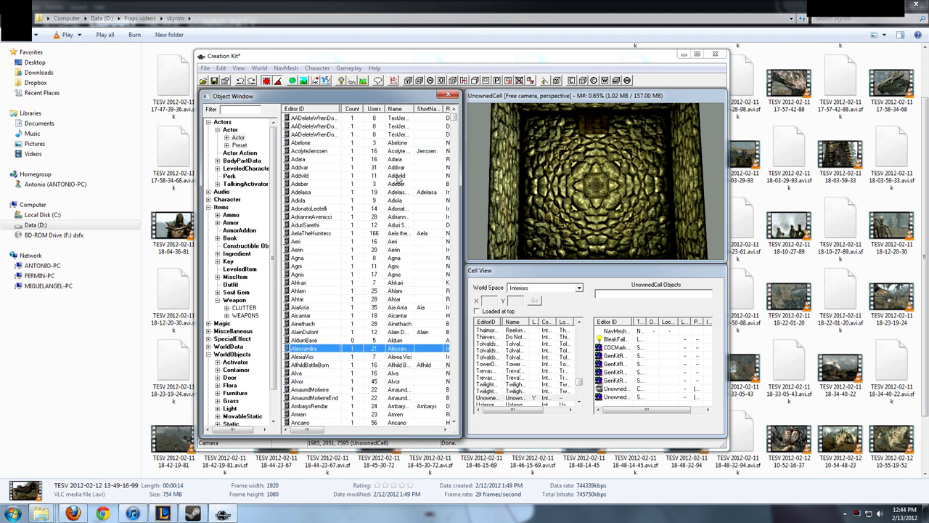
click(305, 255)
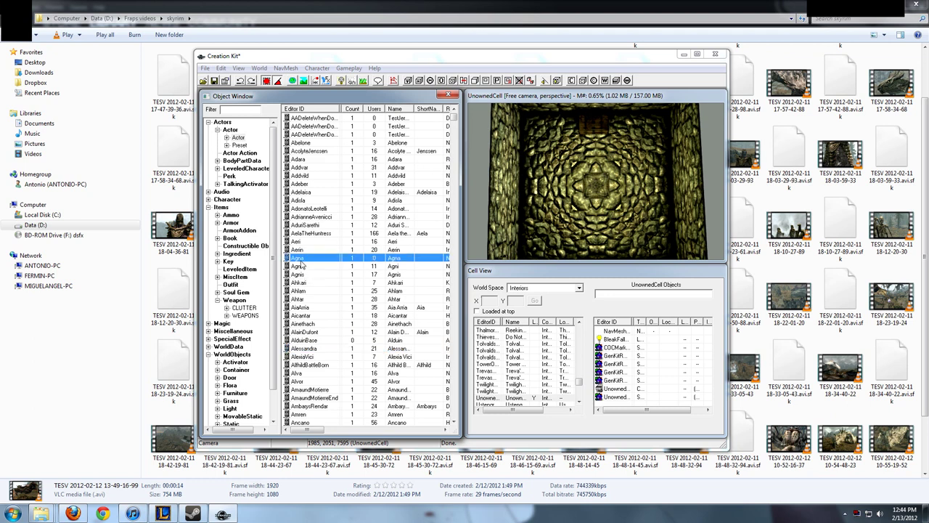
click(304, 267)
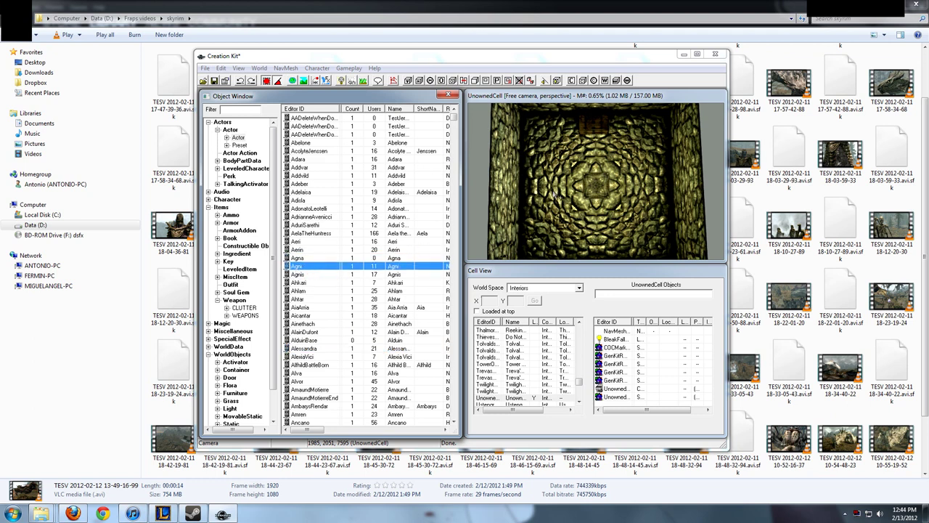
drag(558, 177, 556, 176)
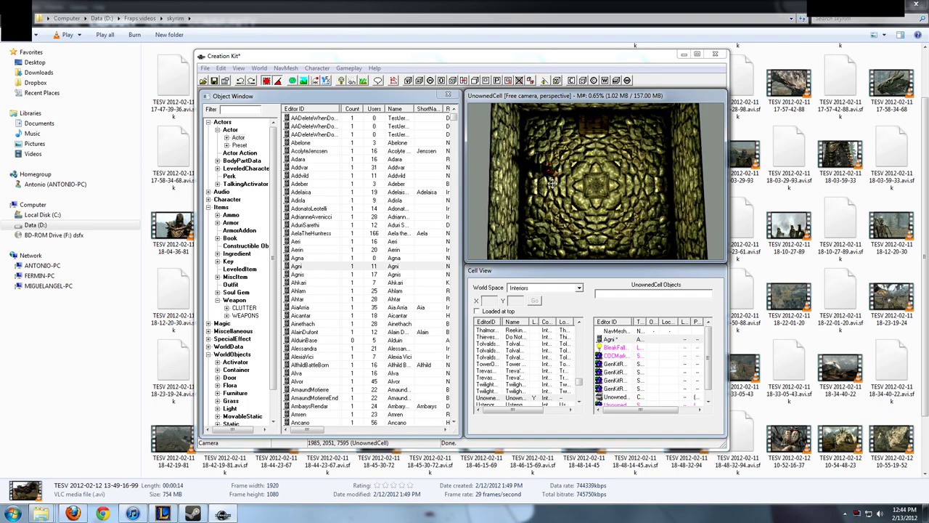
shift+middle_drag(548, 173, 585, 181)
Step: Find a CWSiegeSoldier actor further down the list and place it in the stone room opposite Agni
click(307, 354)
scroll(365, 345, down, 20)
scroll(365, 345, down, 20)
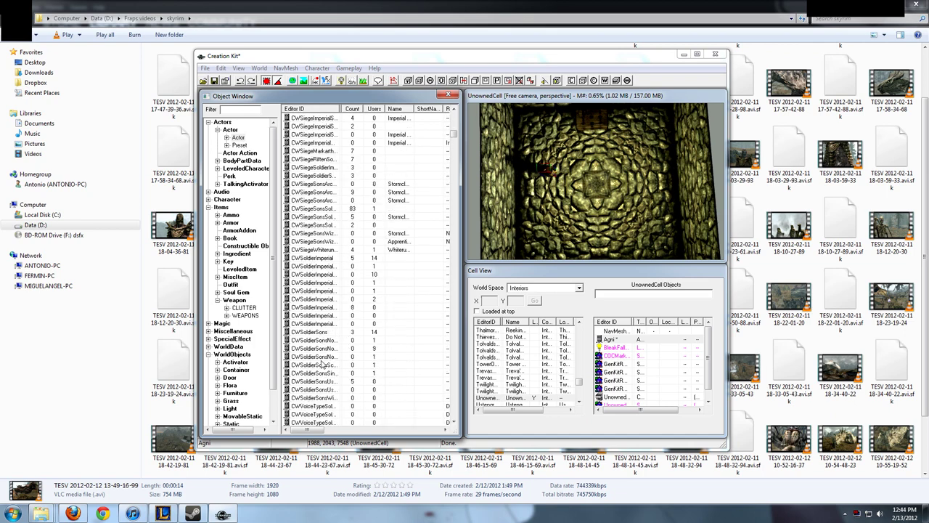
click(322, 364)
click(316, 187)
click(310, 177)
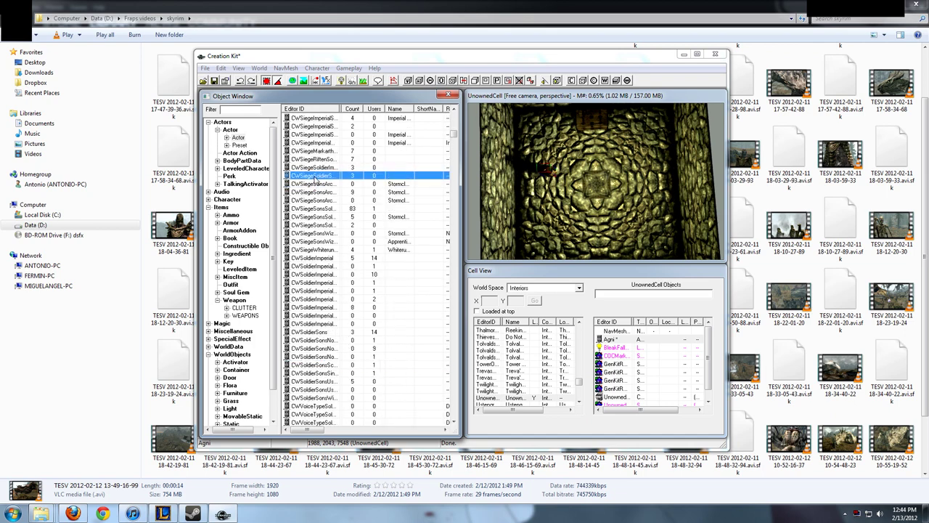
drag(662, 174, 640, 154)
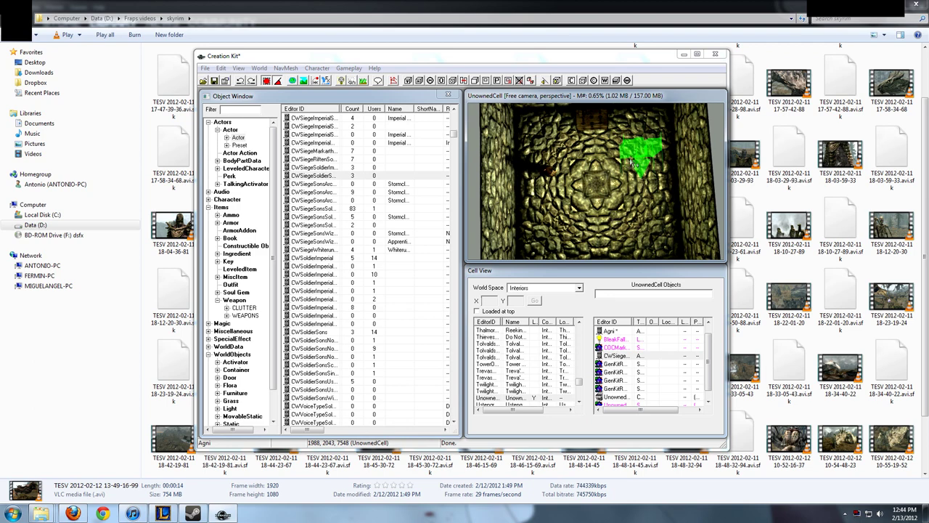
mouse_move(637, 168)
shift+middle_down()
mouse_move(628, 127)
mouse_move(648, 158)
shift+middle_up()
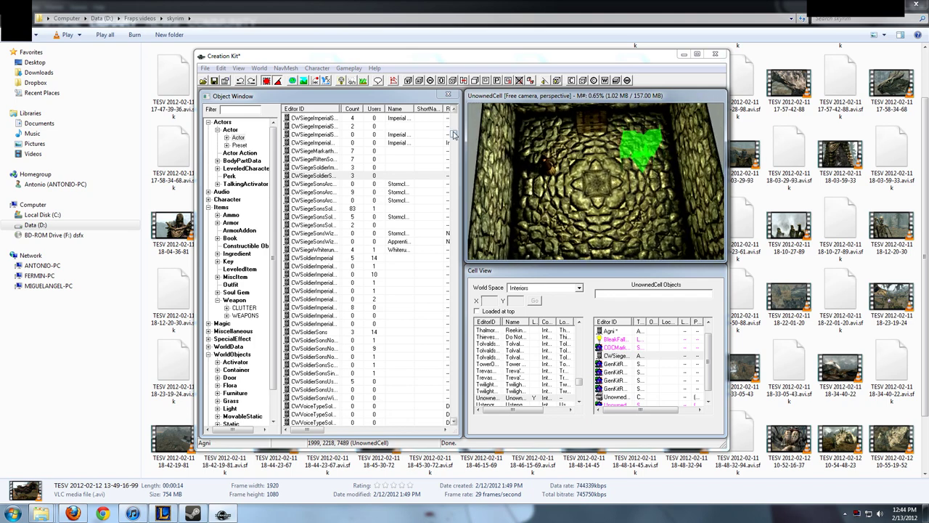
Step: List the objects of the actor Preset subgroup and look through the presets of the different races
click(239, 146)
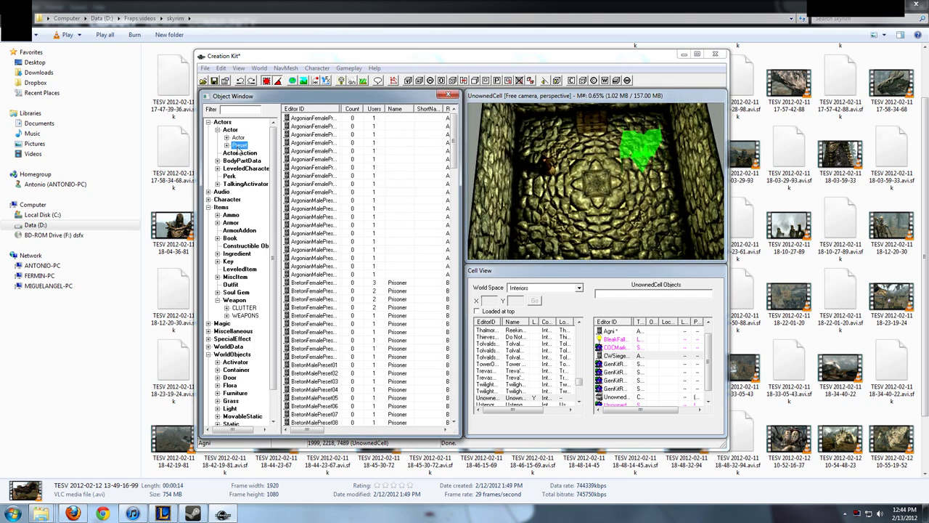
drag(458, 131, 457, 137)
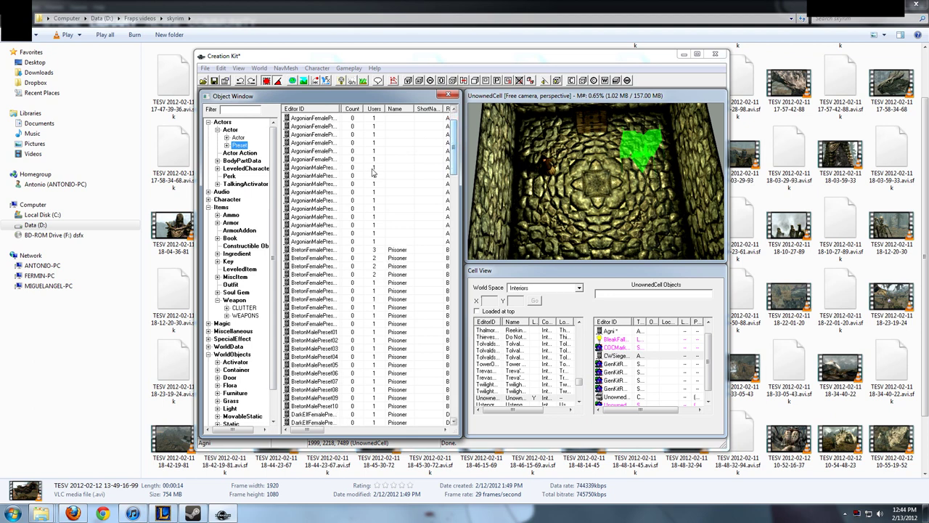
scroll(336, 345, down, 13)
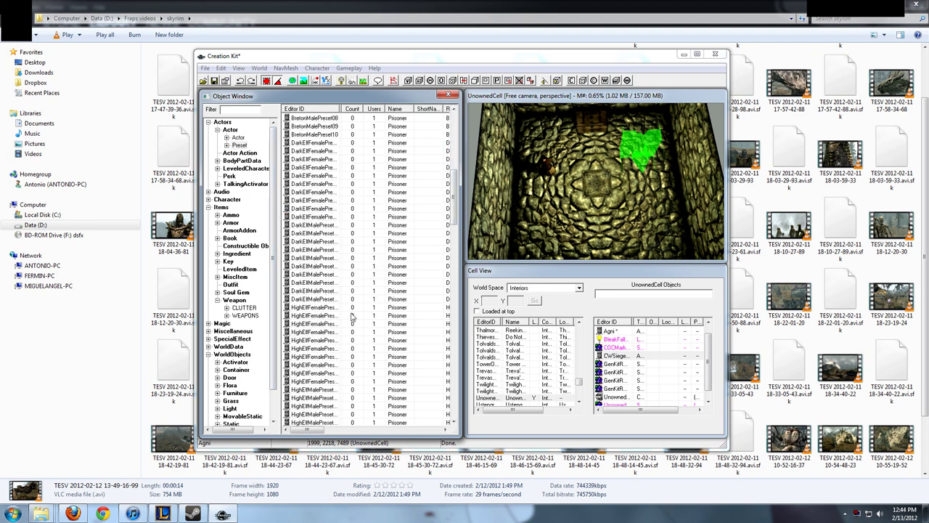
Step: Find NordMalePreset01 among the actor presets and place it near the centre of the stone room
drag(454, 223, 472, 298)
click(336, 324)
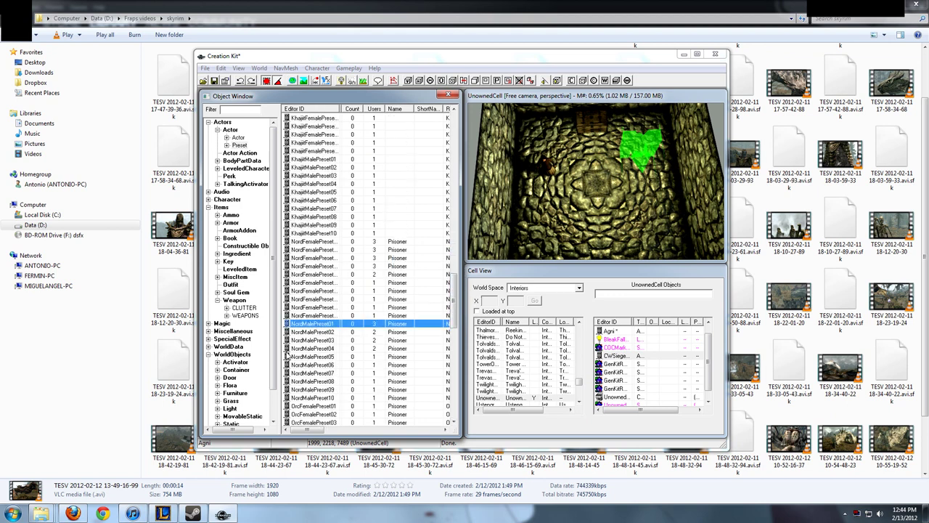
drag(305, 327, 592, 185)
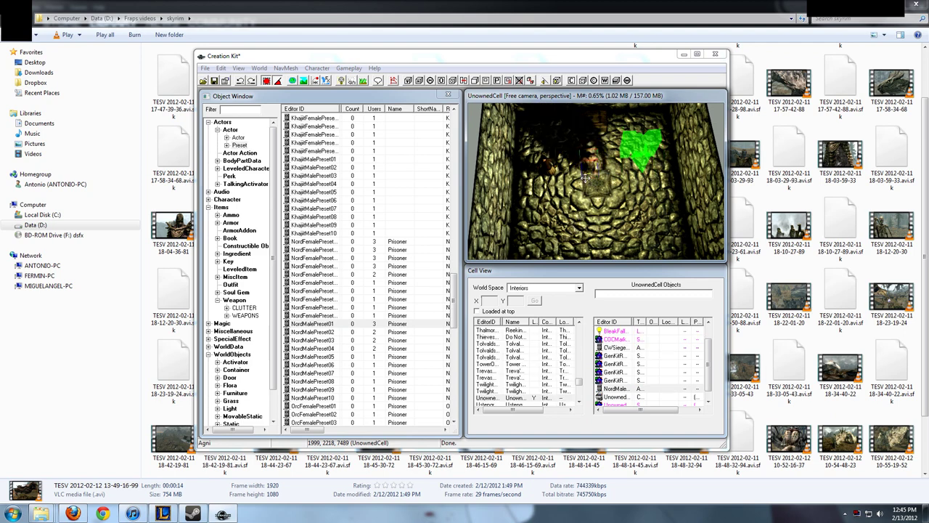
middle_drag(601, 207, 595, 205)
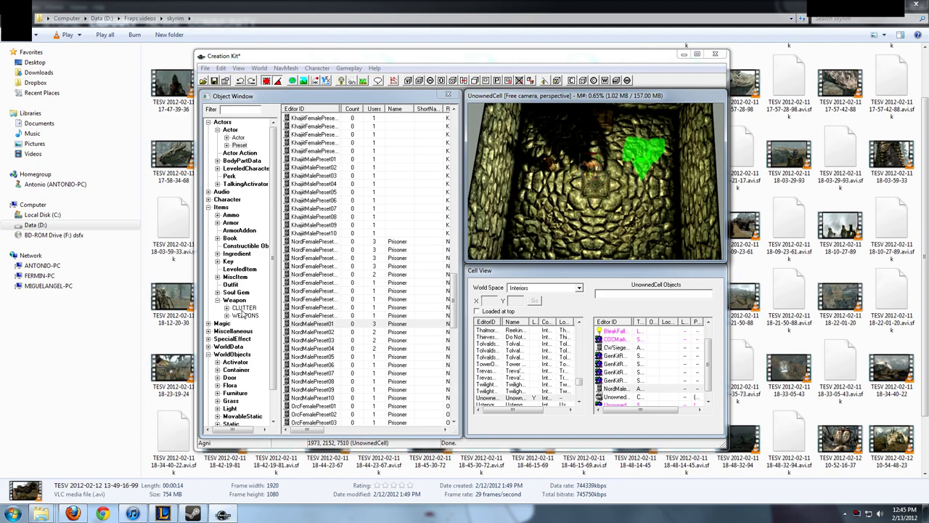
Step: List the CLUTTER objects of the Book category, place AtrFrgRecipe07 in the stone room and look through the Book2Common titles
scroll(274, 225, down, 1)
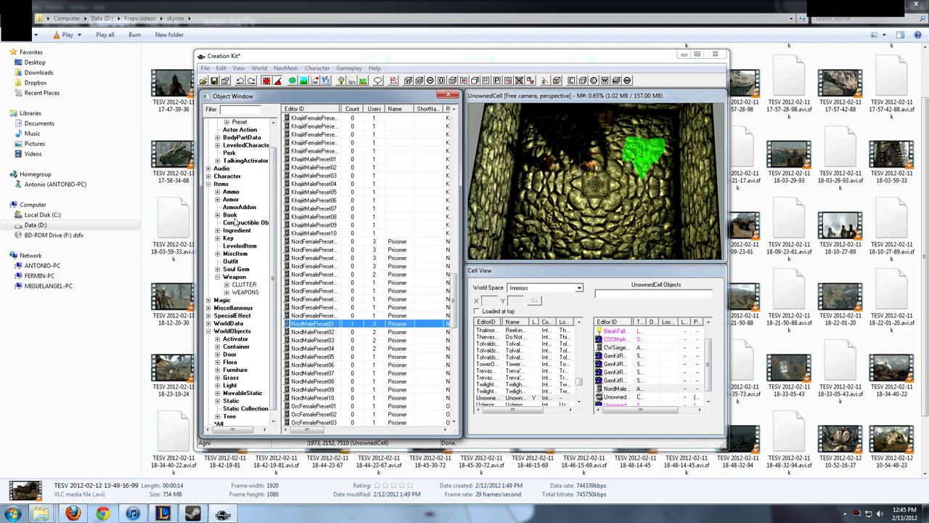
click(232, 216)
click(242, 222)
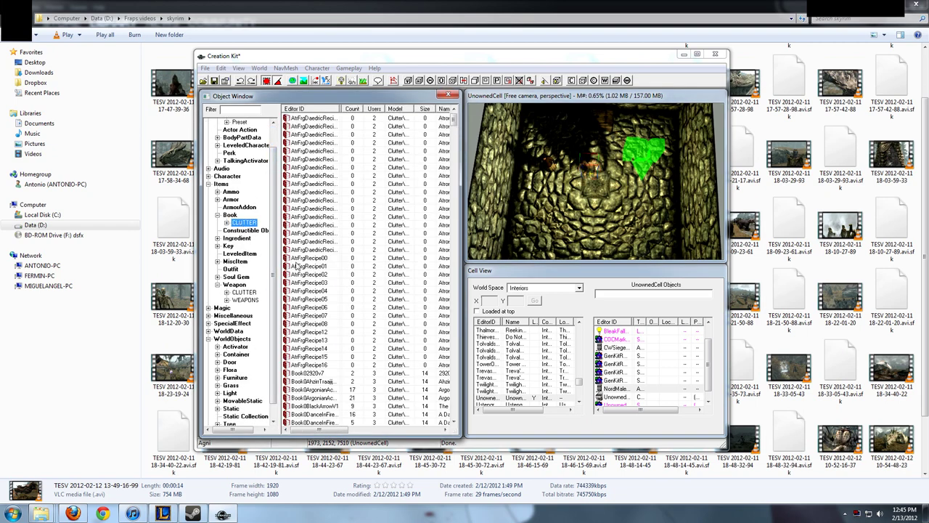
click(310, 316)
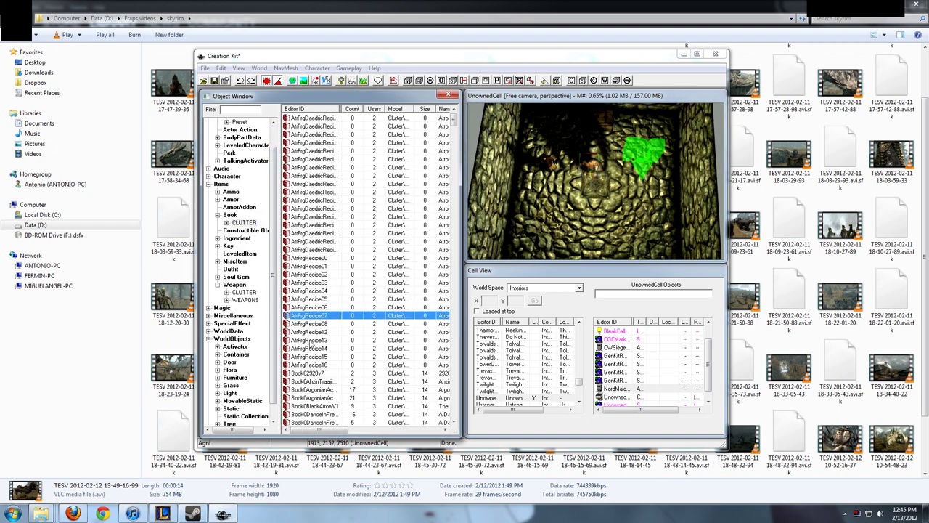
click(652, 204)
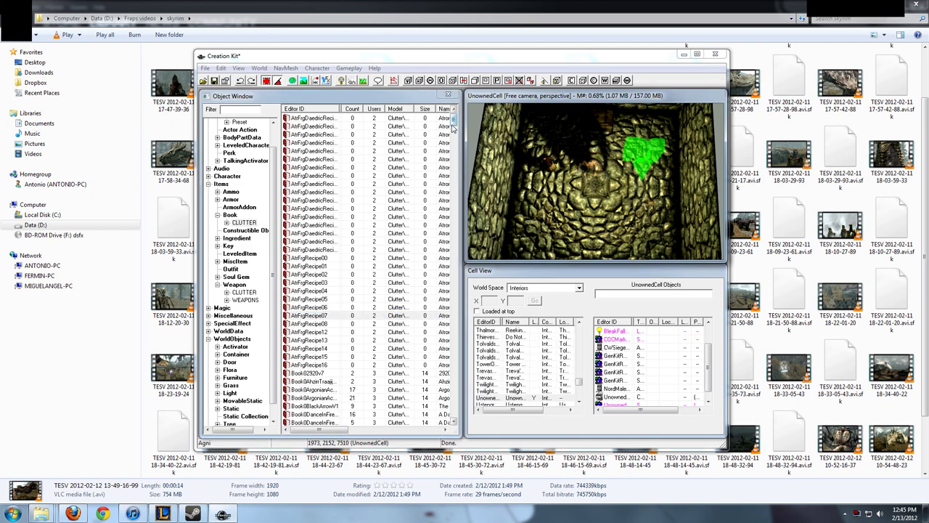
drag(456, 125, 455, 149)
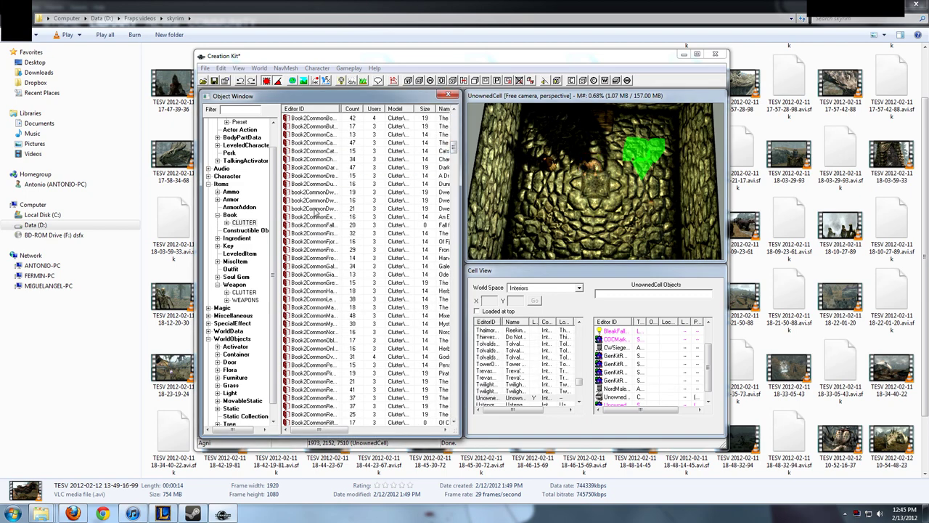
Step: List the WEAPONS objects, find an EnchDwarvenBattl... weapon and place it near the room's front right corner
click(244, 302)
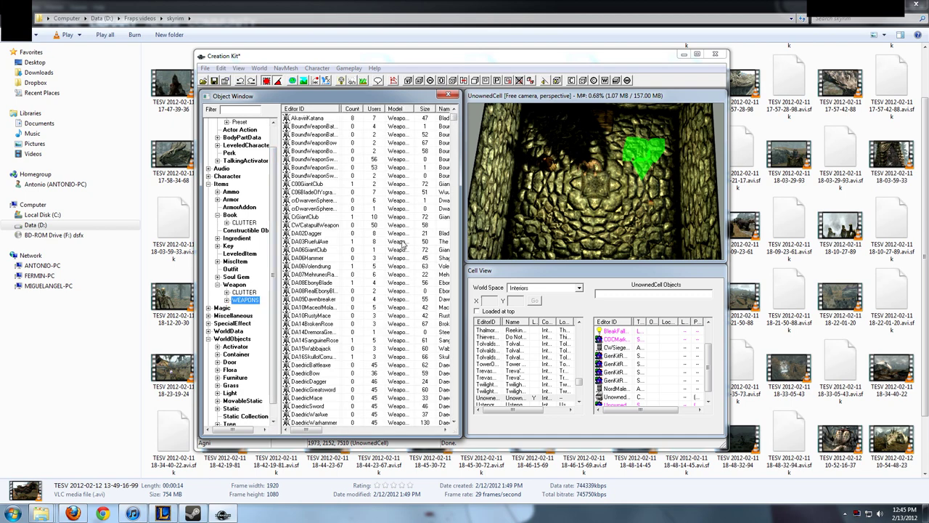
drag(454, 120, 455, 174)
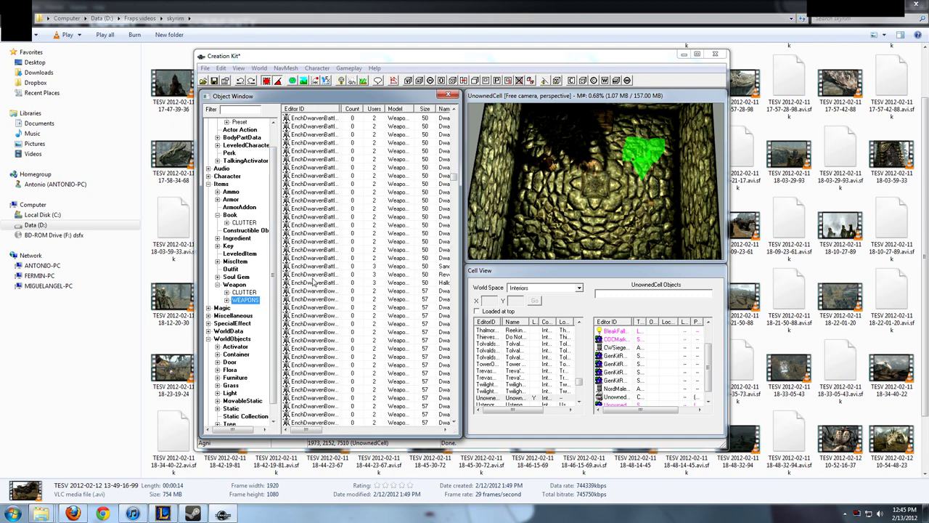
click(312, 276)
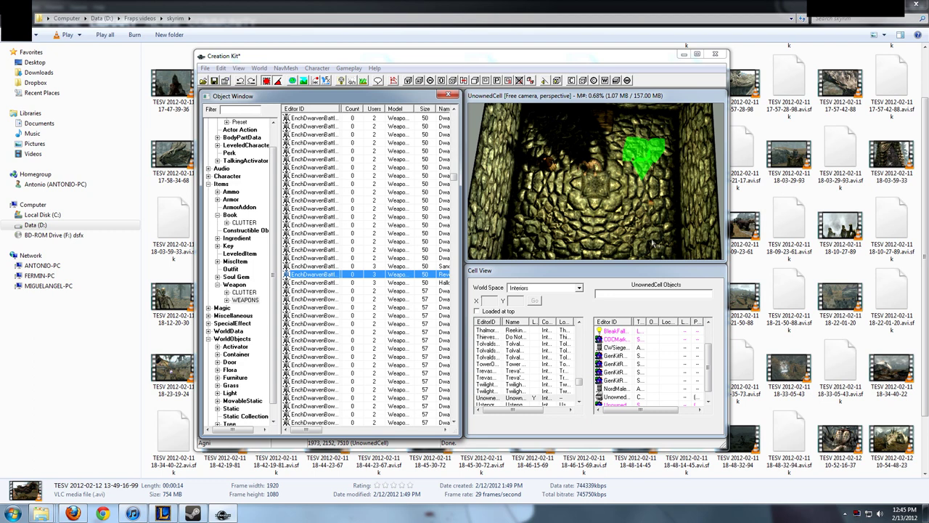
drag(653, 245, 624, 251)
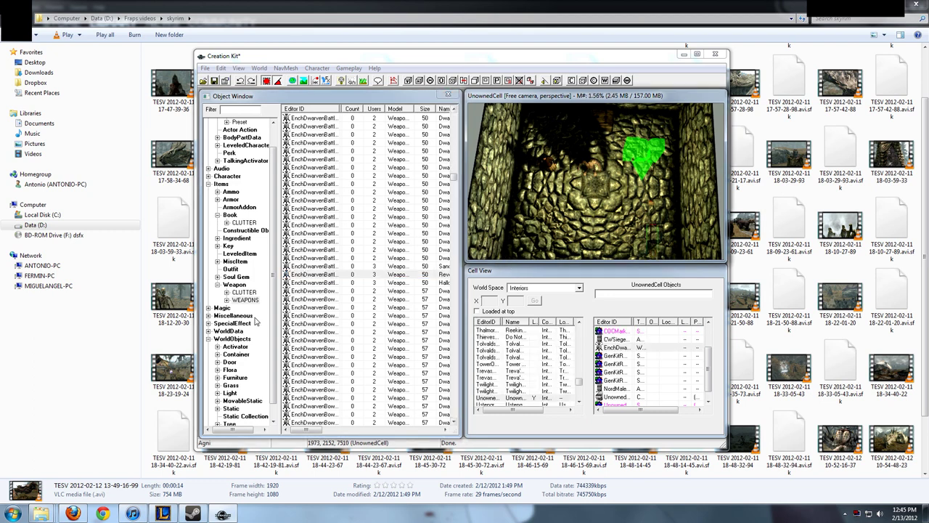
Step: List the Tree objects under WorldObjects and place the first NightingaleBanner near the room's front left corner
drag(272, 326, 261, 344)
click(231, 408)
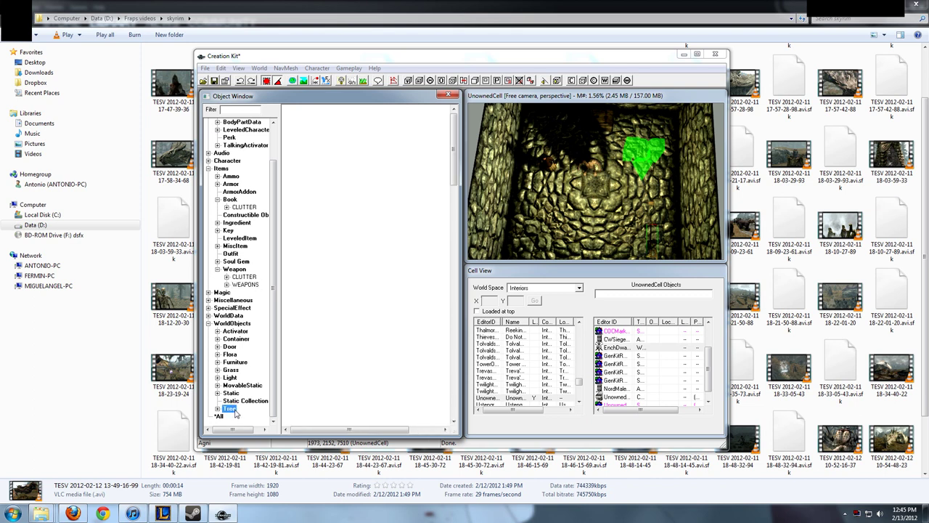
click(313, 184)
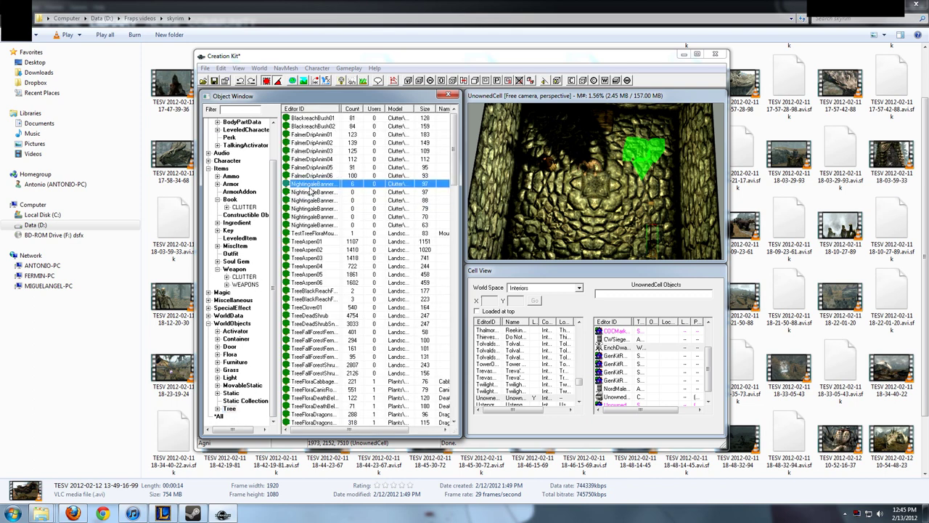
drag(533, 243, 530, 250)
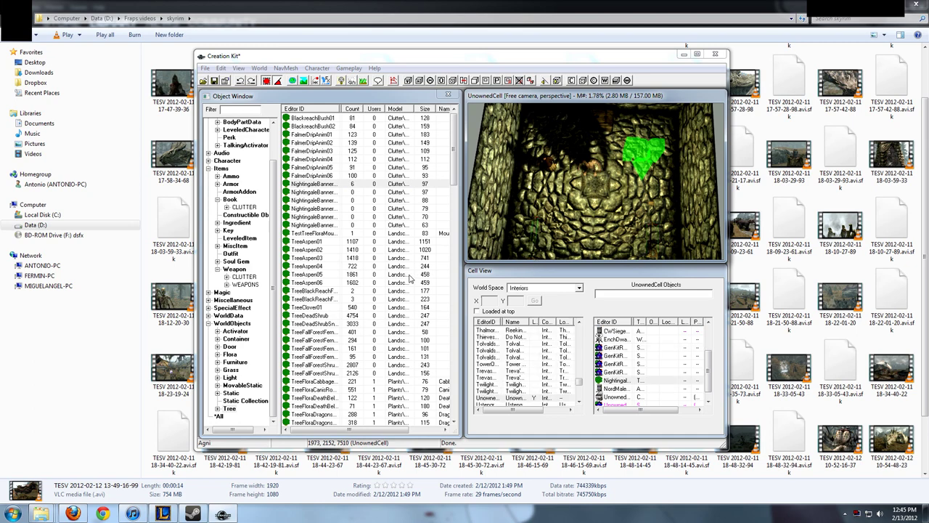
Step: Find a TreePineForestSn... snow pine among the tree objects, place it in the stone room and inspect it from outside
scroll(449, 176, down, 10)
click(334, 340)
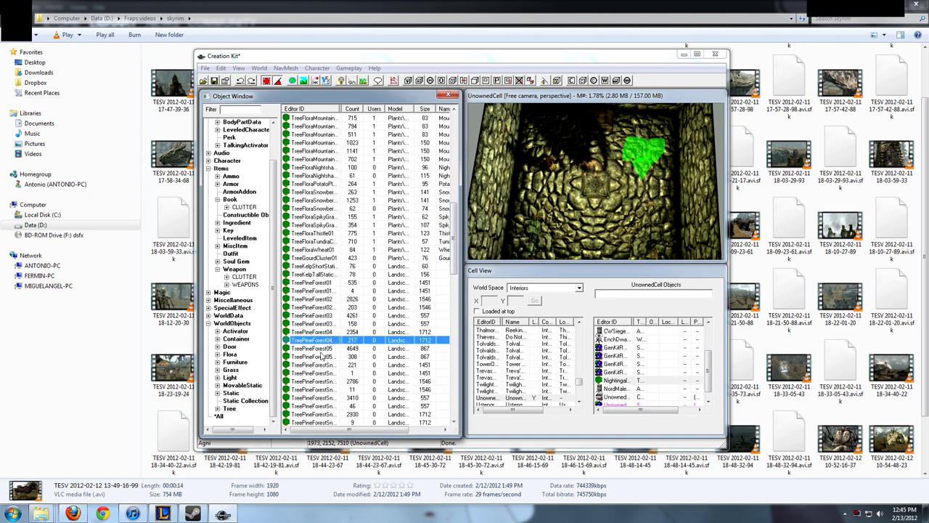
click(318, 365)
drag(317, 368, 608, 246)
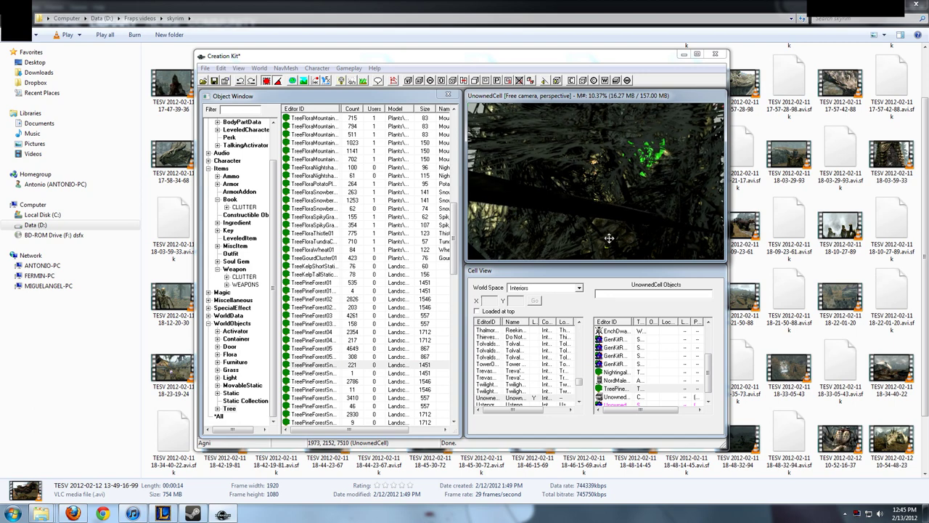
scroll(602, 225, down, 5)
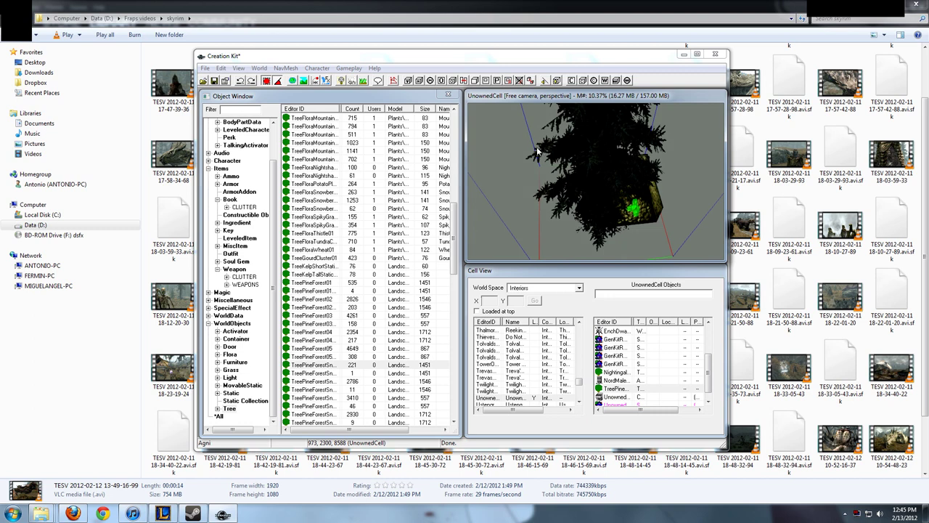
scroll(605, 204, up, 2)
scroll(606, 204, down, 3)
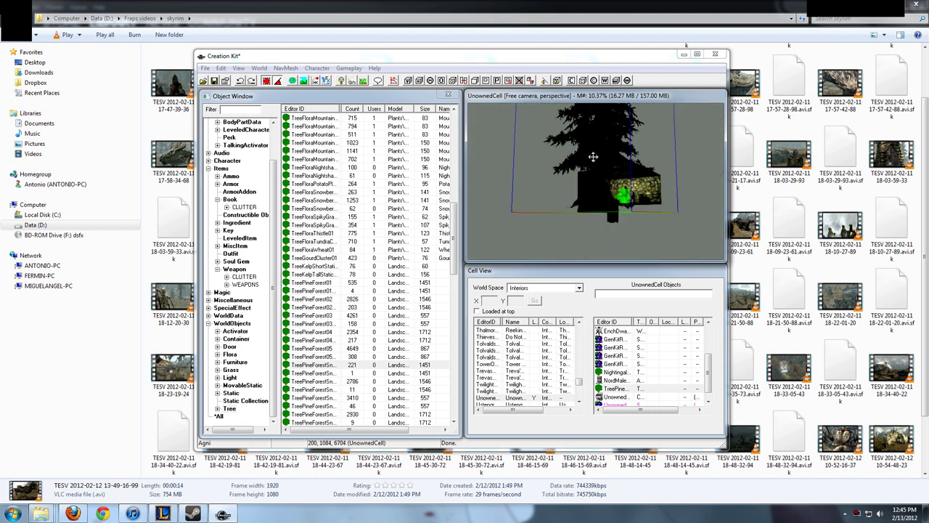
Step: List the Grass objects under WorldObjects, select ReachGrass01 and inspect the room beneath the pine
click(231, 370)
click(337, 201)
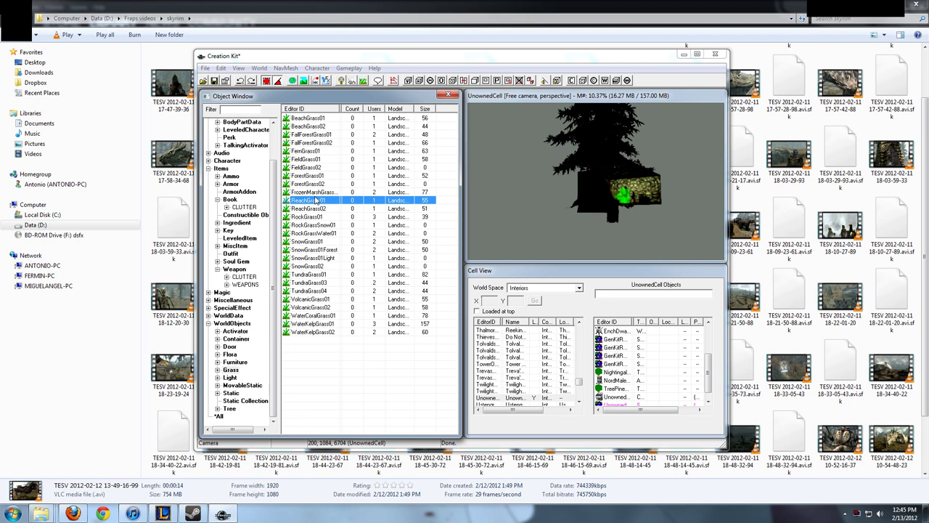
shift+middle_drag(630, 212, 600, 247)
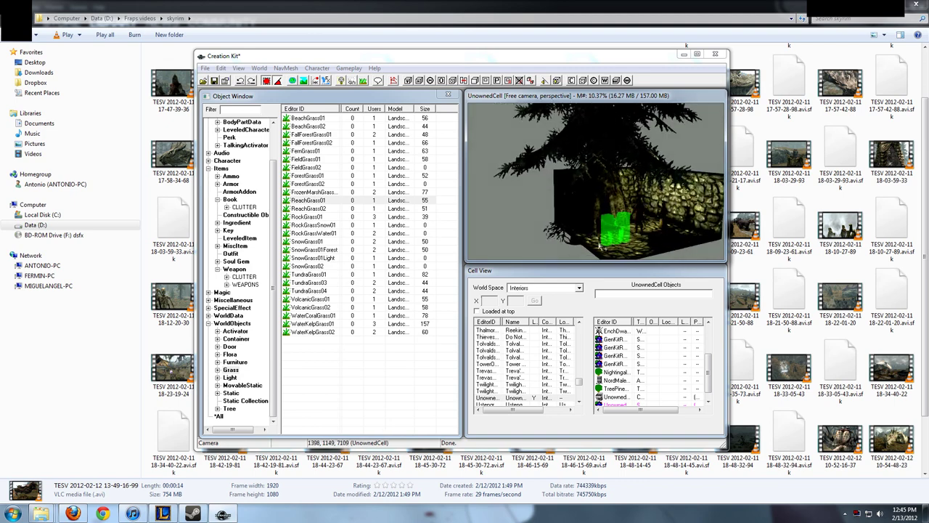
Step: List the Furniture objects and place a BedrollHay01Cave... hay bedroll at the near edge of the room's floor
click(234, 363)
click(325, 233)
click(317, 249)
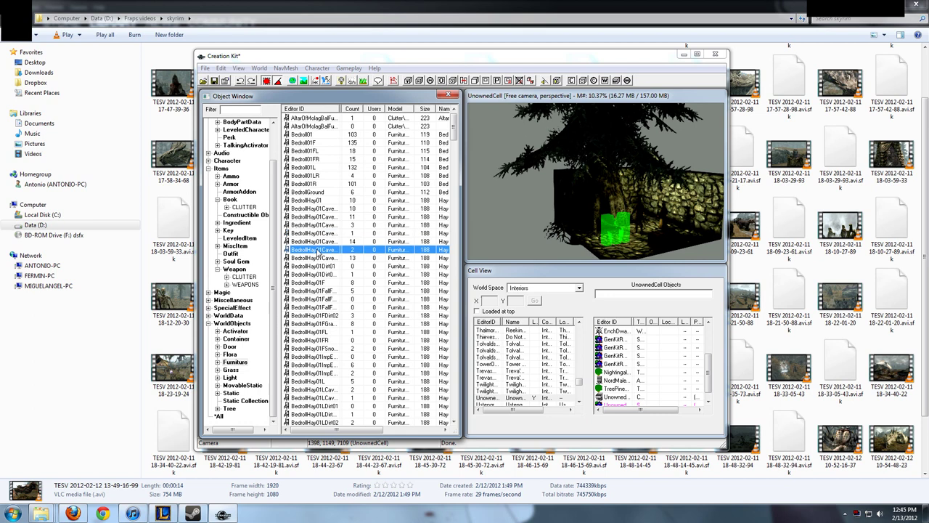
drag(317, 249, 644, 254)
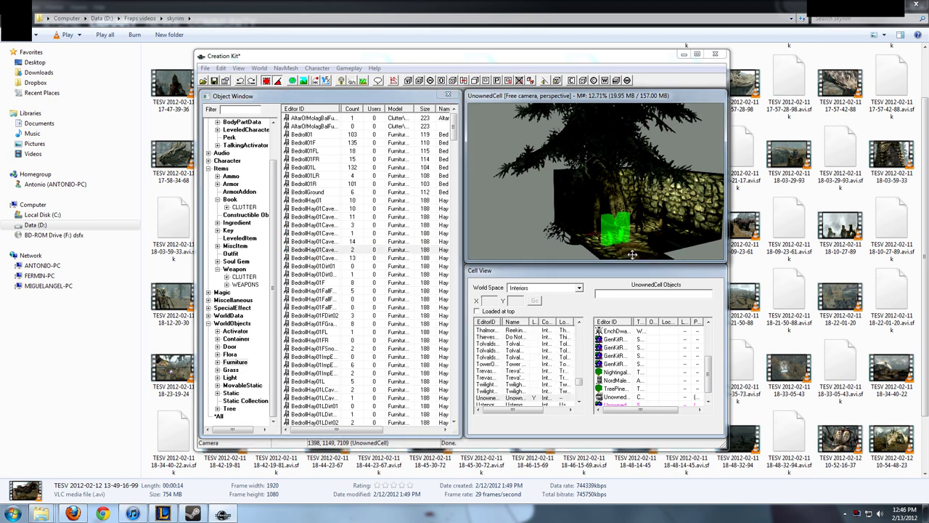
Step: Browse further through the furniture objects and select InvisibleShelfMarker
drag(453, 121, 454, 300)
click(312, 374)
click(311, 364)
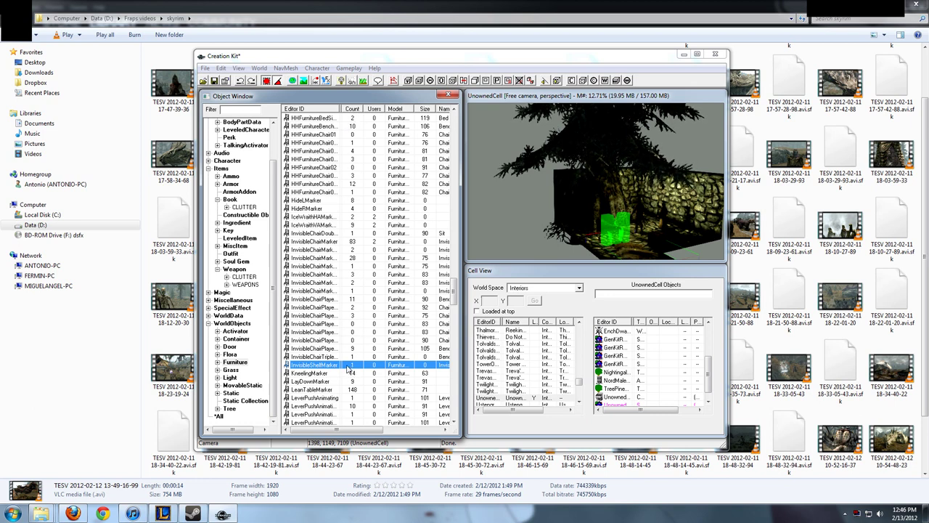
Step: List the Light objects and place a BleakFallsDraugrT... light and a BlackreachWater0... light in the stone room
click(231, 392)
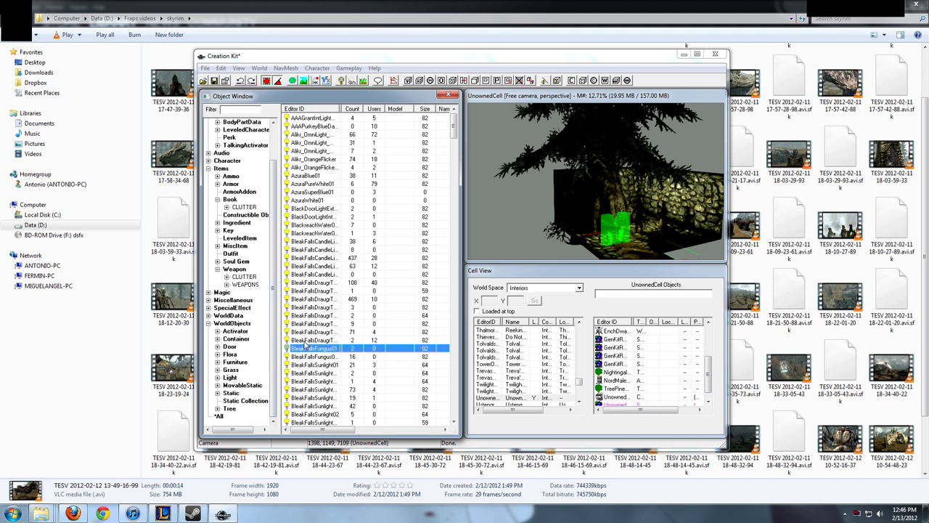
click(296, 341)
click(659, 221)
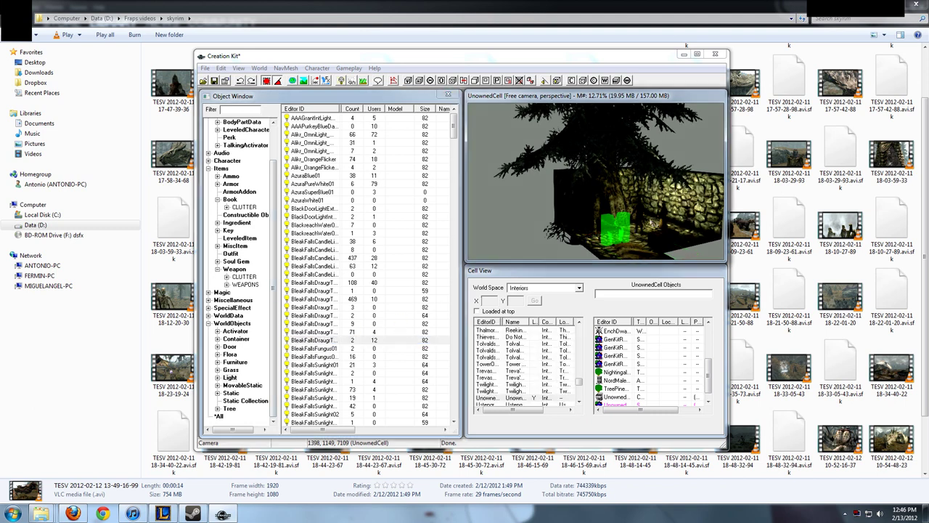
click(315, 233)
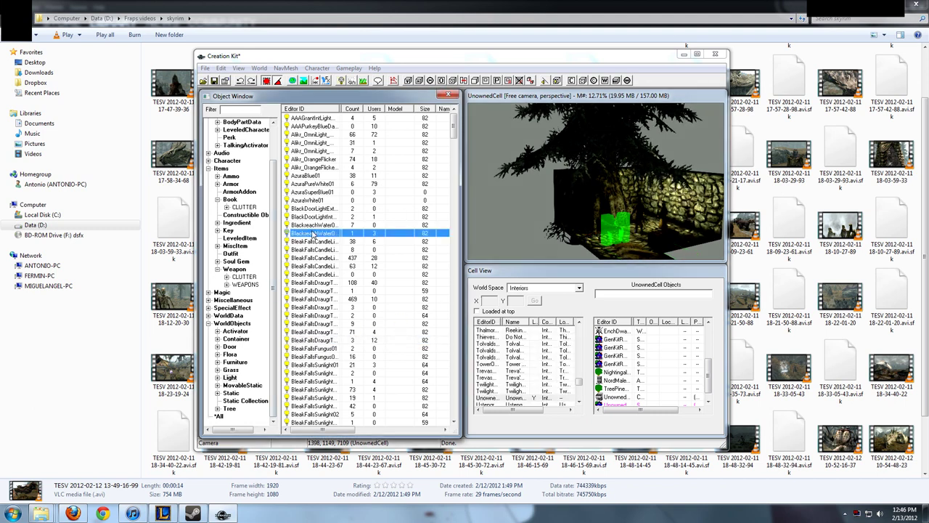
click(685, 247)
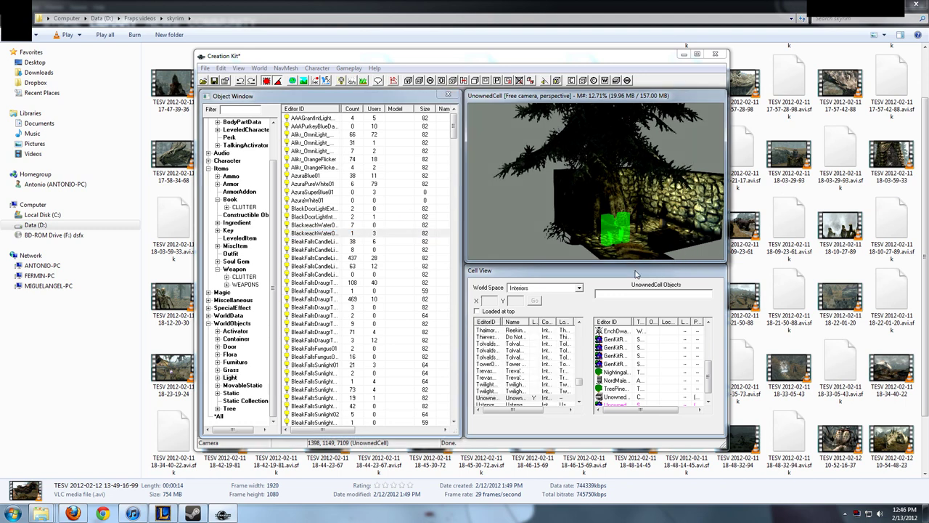
Step: Place a BleakFallsSunlight... light by the tree trunk and another BleakFallsDraugrT... light near the room's dark left wall
click(299, 332)
click(301, 373)
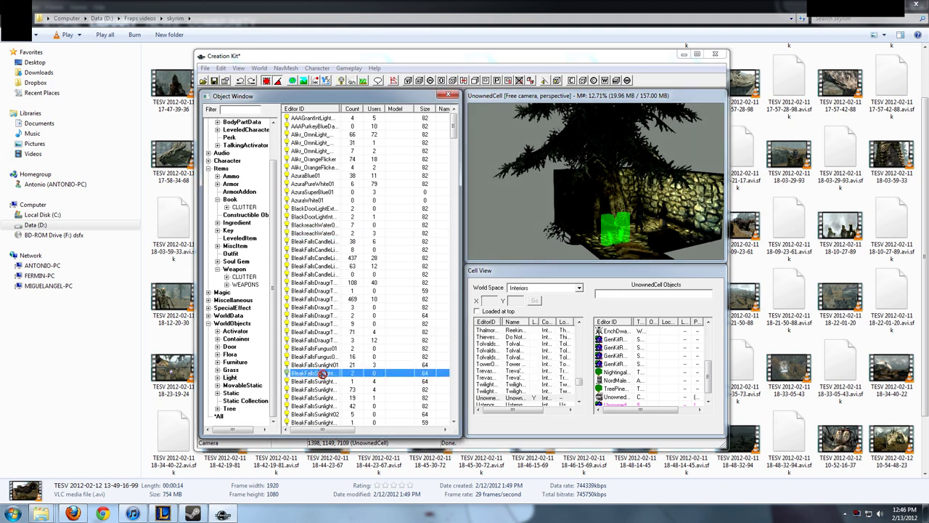
click(614, 191)
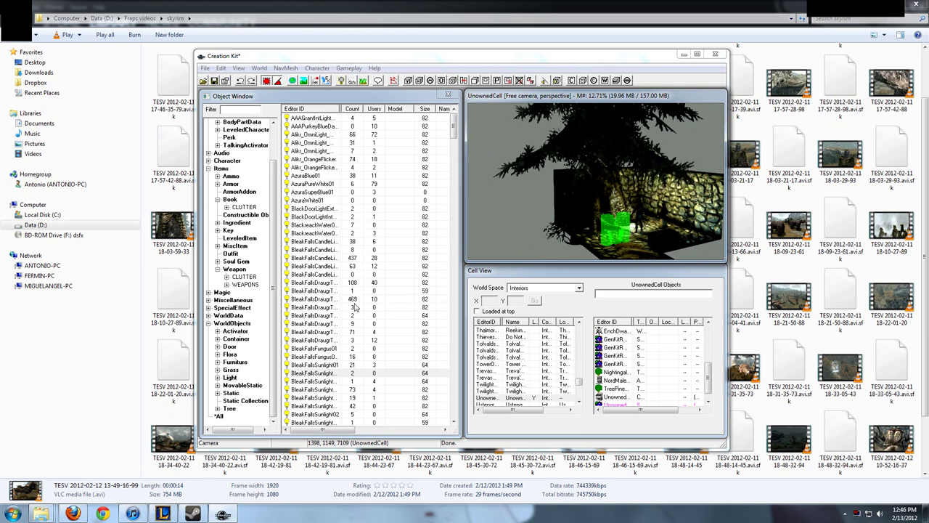
click(350, 303)
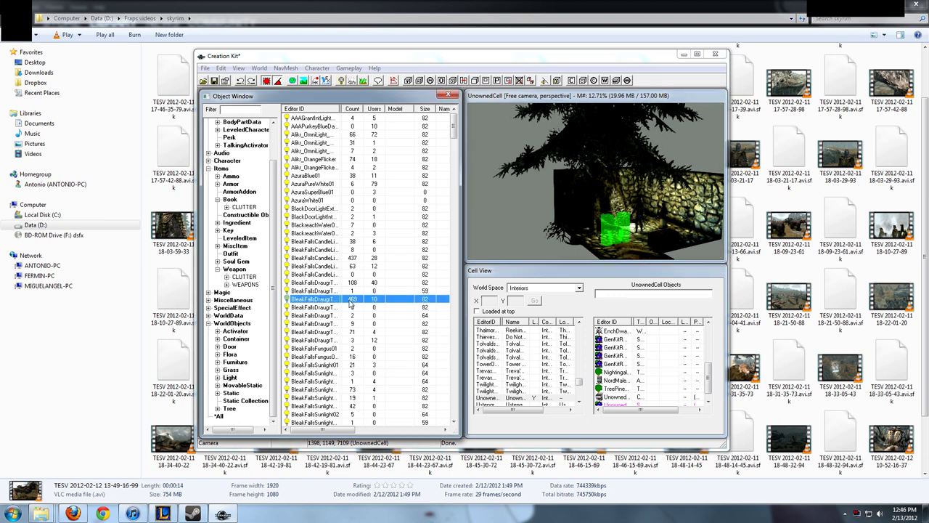
click(578, 221)
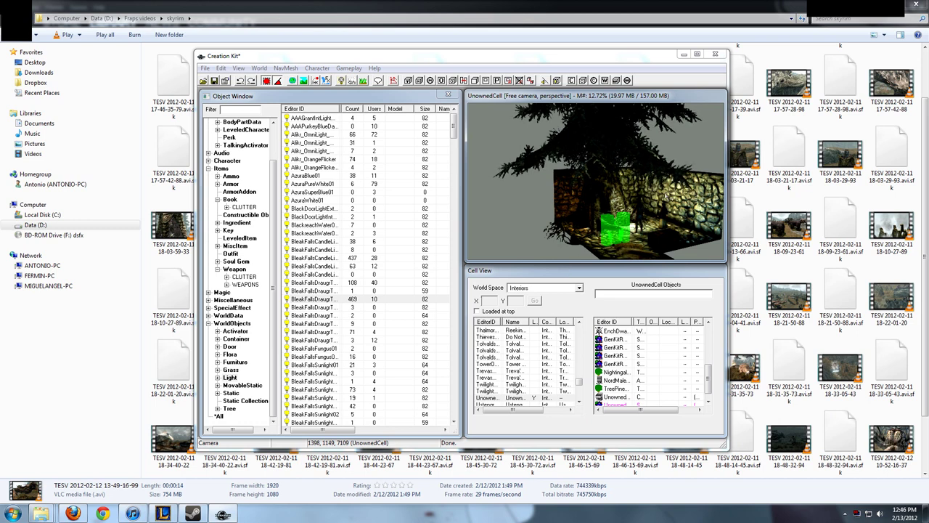
Step: Find UnownedCell in the interior cell list and select it
scroll(579, 384, up, 5)
drag(579, 383, 579, 384)
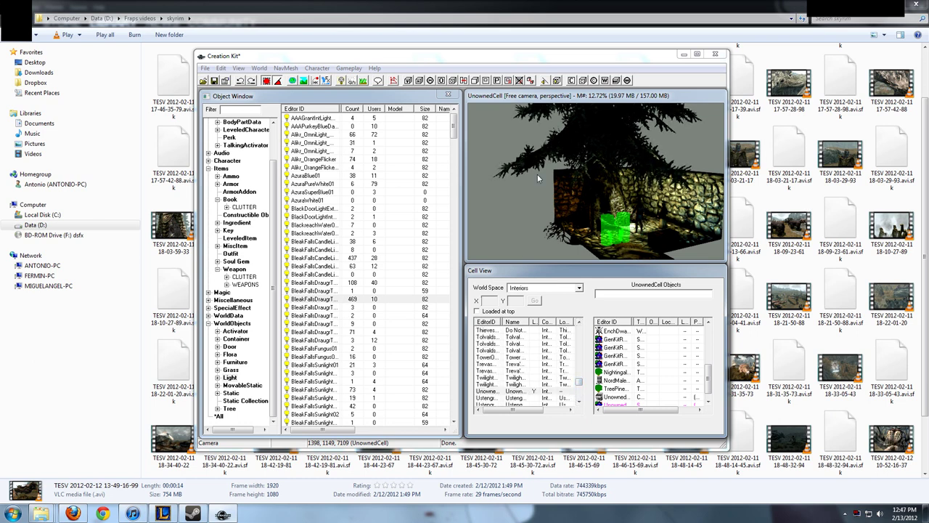
click(491, 392)
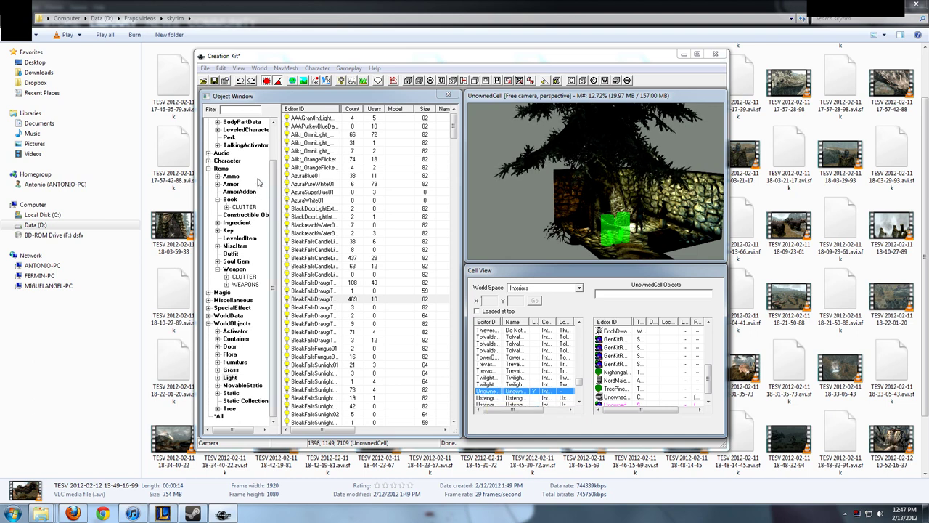
Step: Save the edited cell as a new TES plugin file named rhexxytesty.esp in Skyrim's Data folder
click(223, 80)
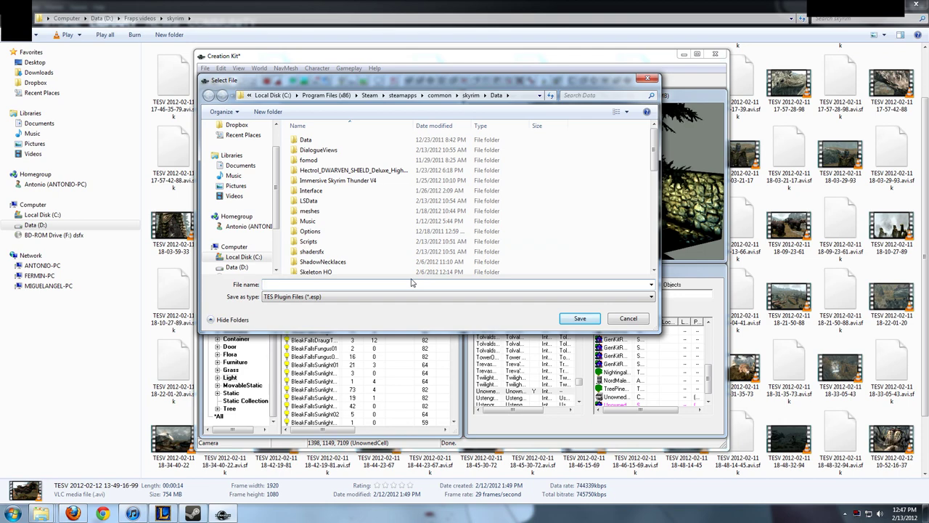
text(rhev)
click(584, 319)
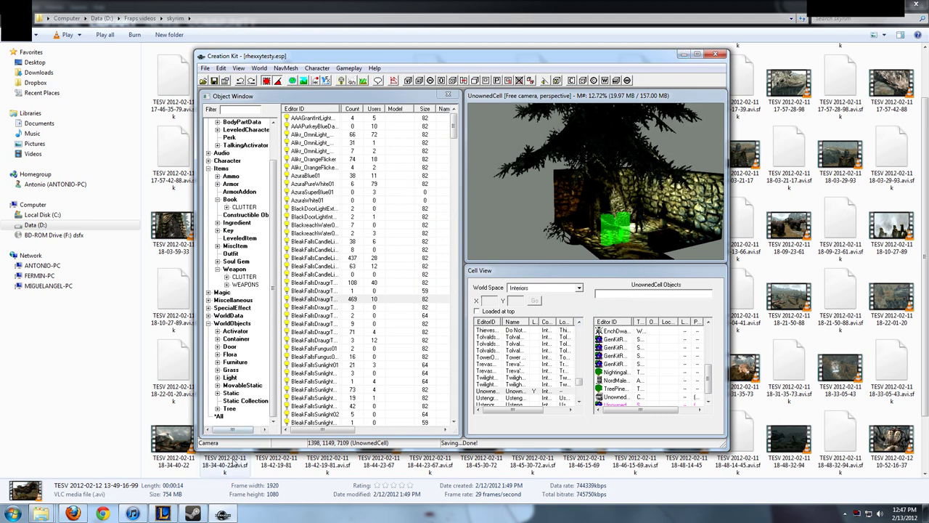
Step: Switch to Steam, list all games in the library and open the launcher of The Elder Scrolls V: Skyrim
click(203, 508)
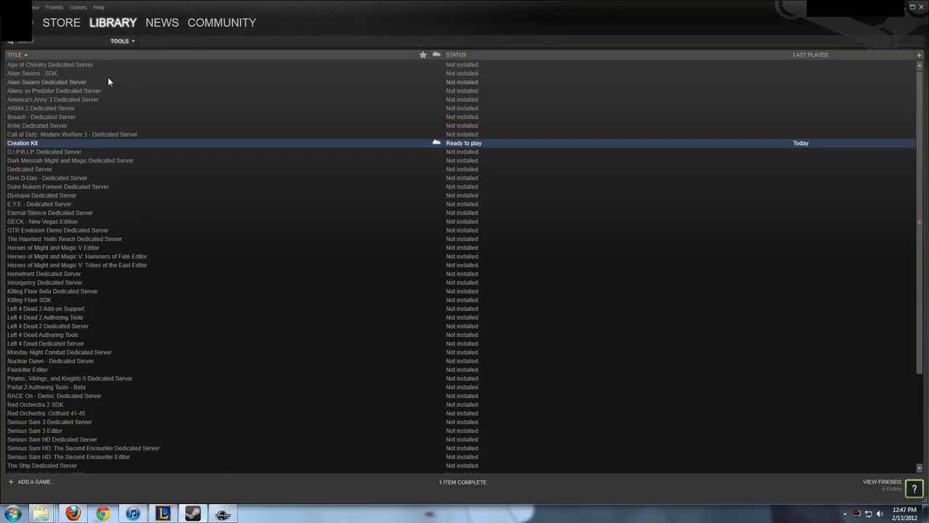
click(122, 41)
click(123, 62)
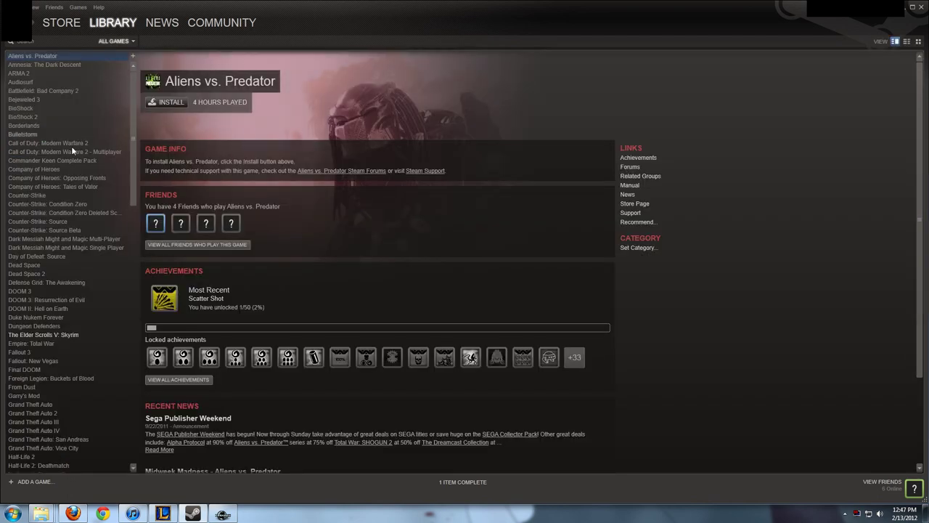
drag(130, 140, 148, 164)
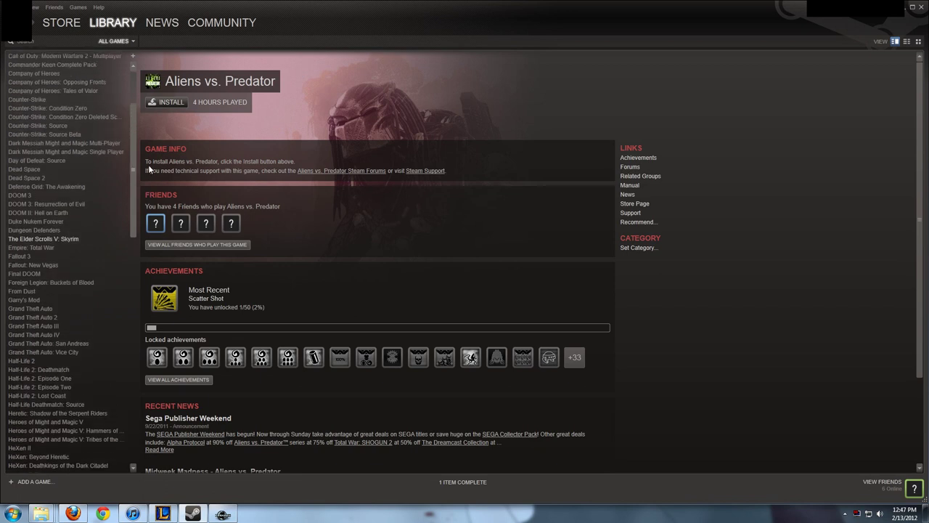
click(81, 237)
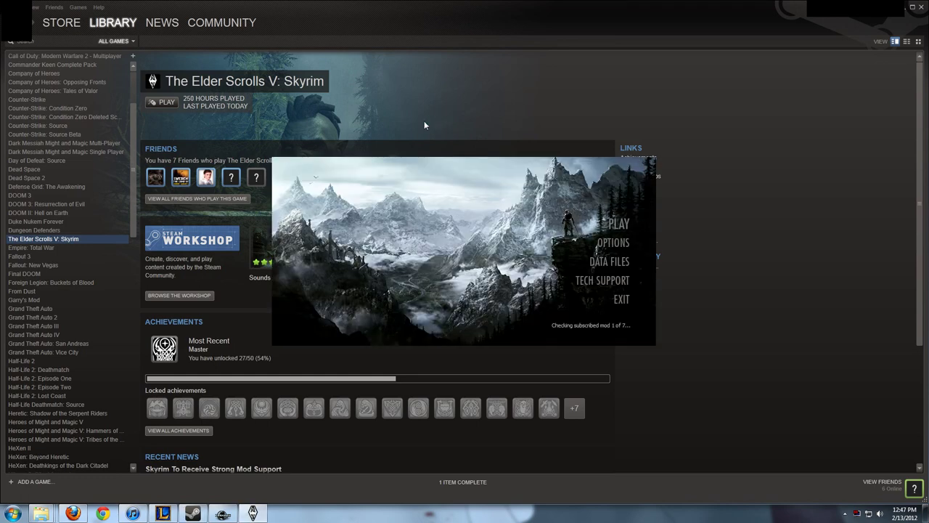
Step: Check in the launcher's data files that rhexxytesty.esp is enabled for loading, accept the list and start the game
click(608, 262)
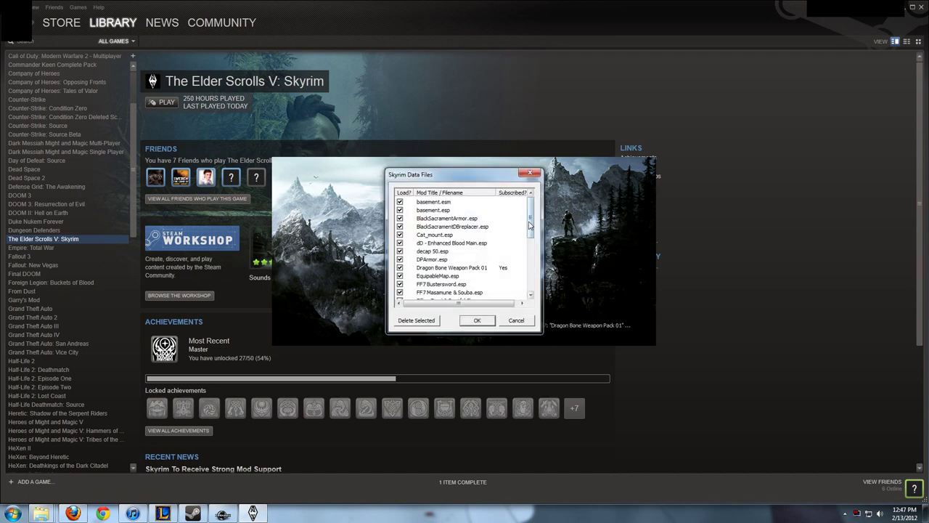
drag(532, 213, 529, 294)
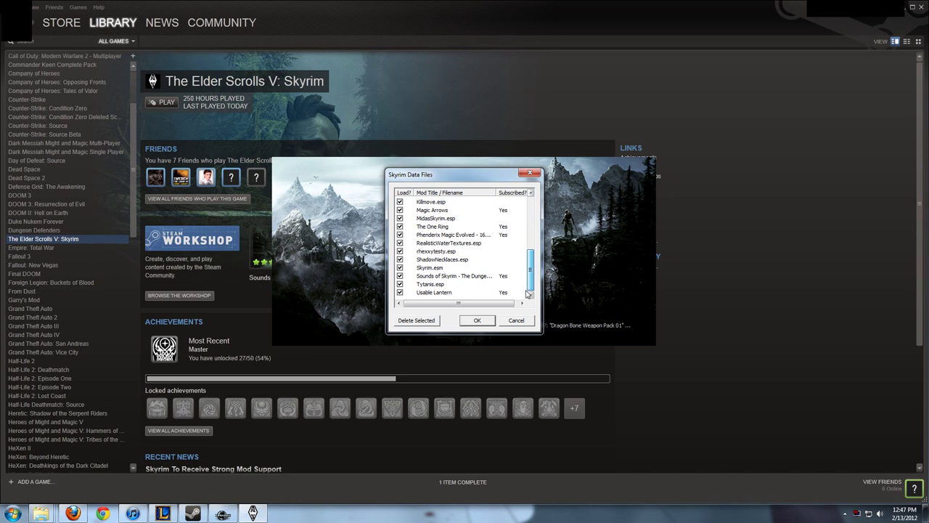
scroll(527, 291, up, 8)
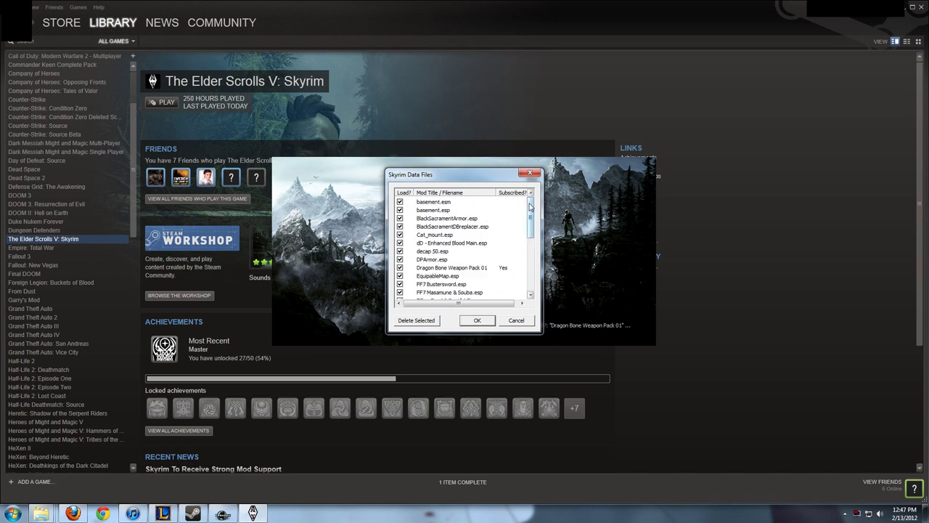
mouse_move(534, 210)
mouse_down()
mouse_move(533, 267)
mouse_move(529, 211)
mouse_up()
click(477, 320)
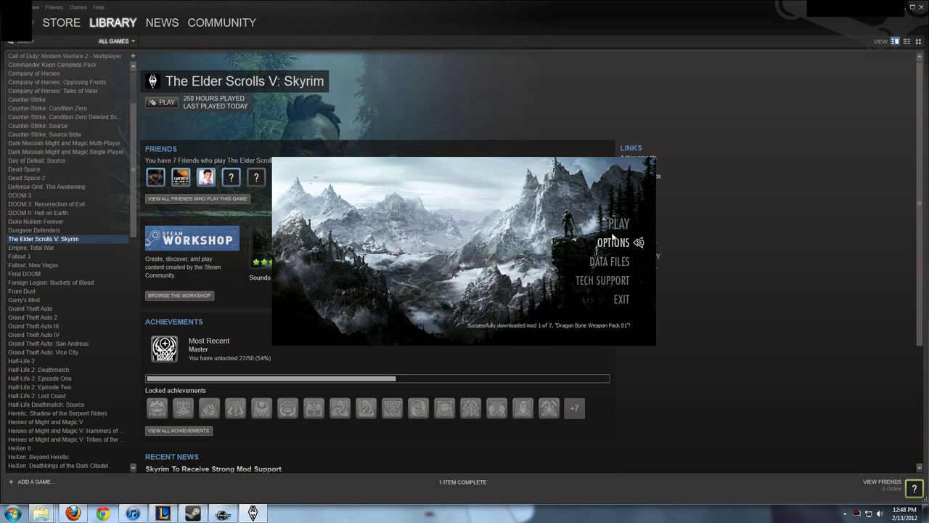
click(613, 240)
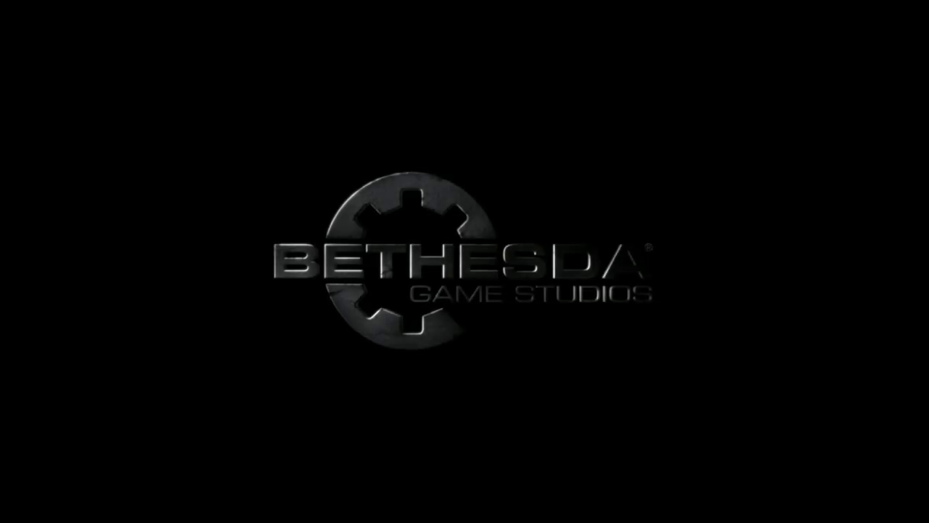